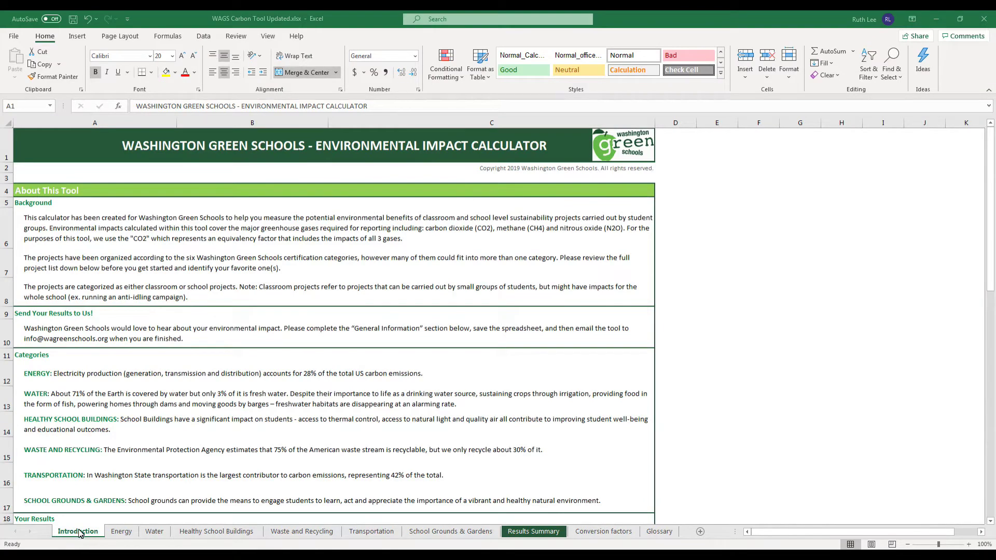
Look through the Results Summary, Conversion factors and Glossary sheets, then return to Introduction.
{"action": "left_click", "coordinate": [95, 533]}
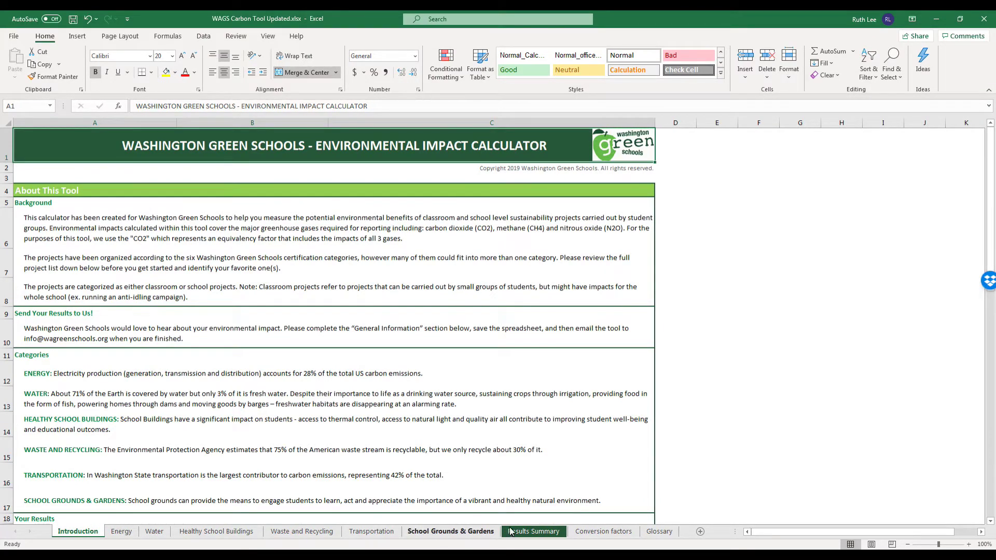
{"action": "left_click", "coordinate": [544, 532]}
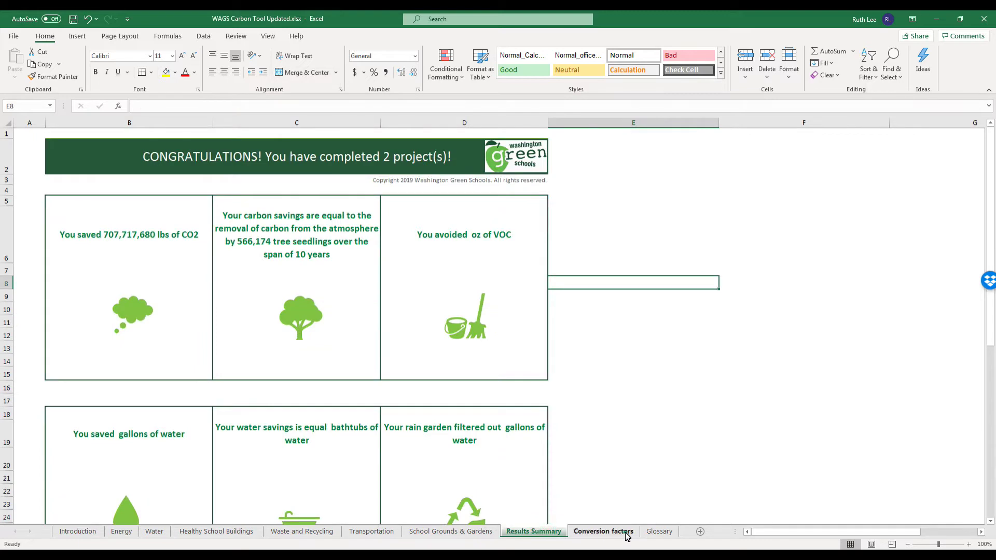
{"action": "left_click", "coordinate": [623, 533]}
{"action": "left_click", "coordinate": [671, 534]}
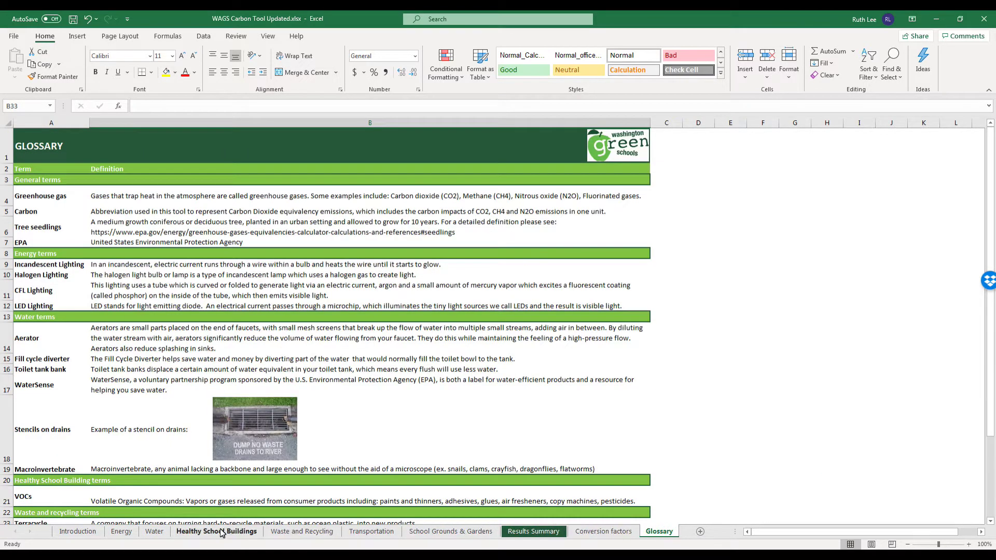
{"action": "left_click", "coordinate": [95, 536]}
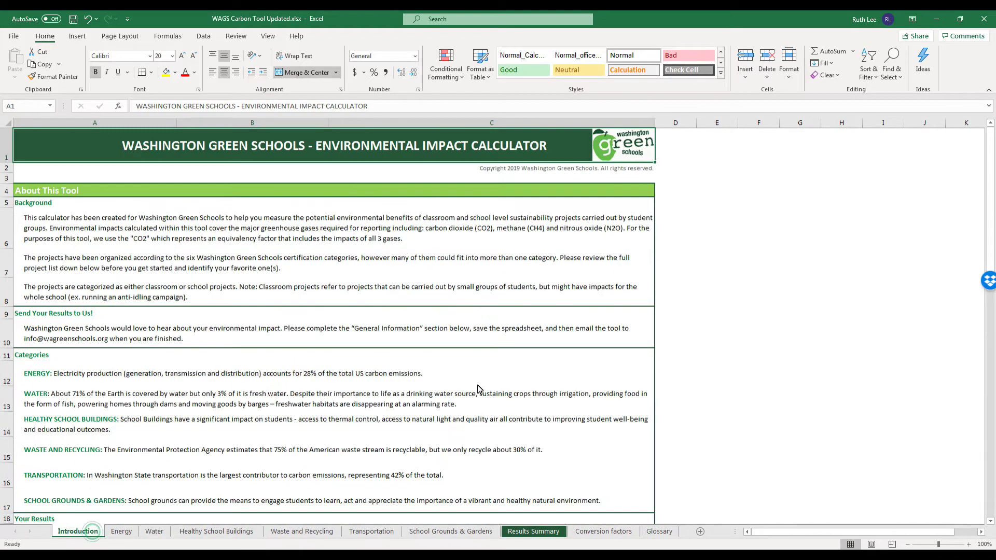
Select the Energy project lists on Introduction, then select Energy Project #1's input cells D17:D22.
{"action": "left_click_drag", "start_coordinate": [994, 150], "coordinate": [993, 239]}
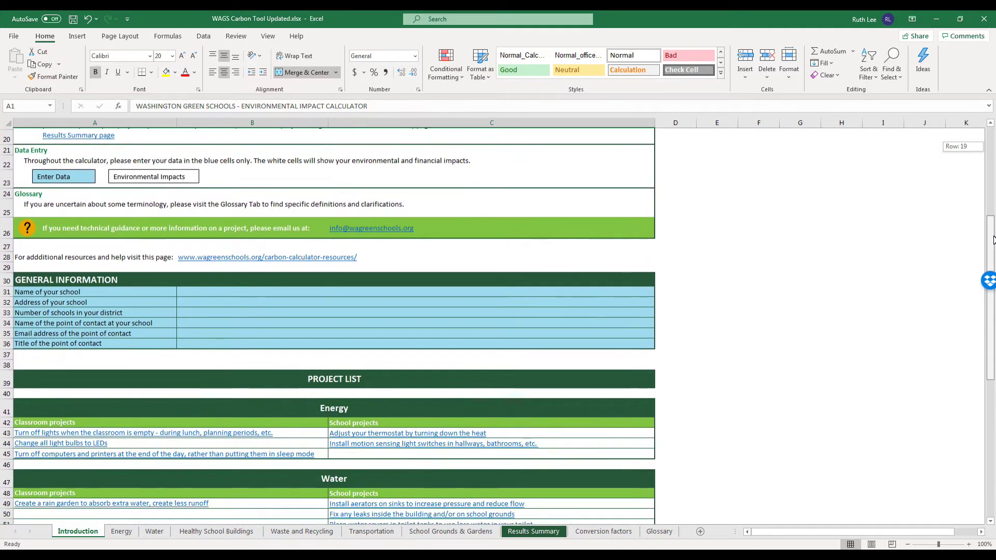
{"action": "left_click_drag", "start_coordinate": [127, 277], "coordinate": [299, 347]}
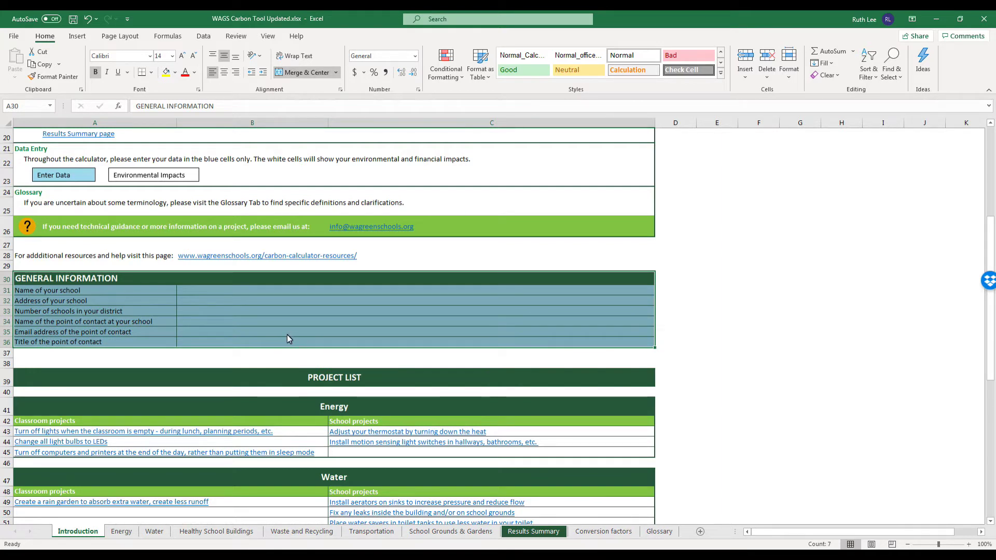
{"action": "left_click_drag", "start_coordinate": [994, 234], "coordinate": [993, 323]}
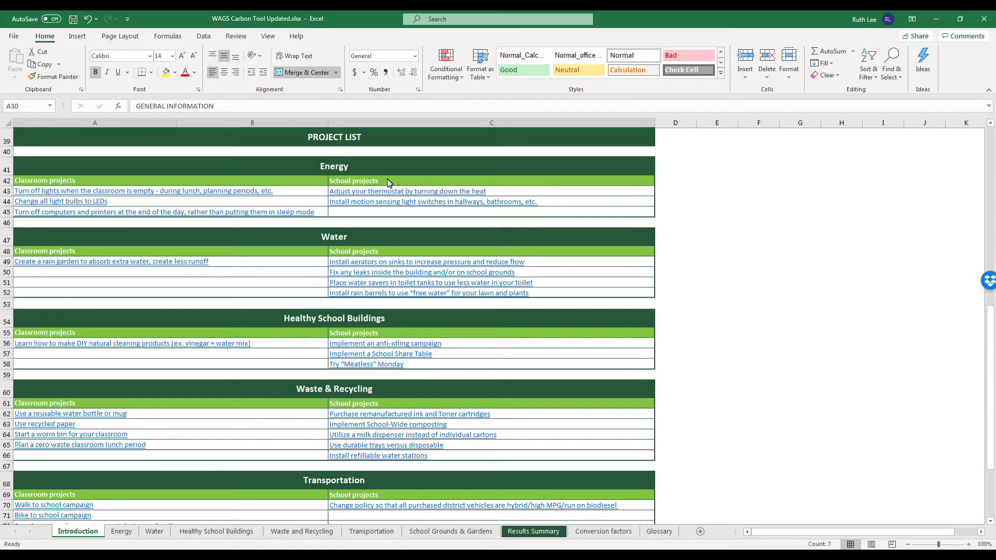
{"action": "left_click_drag", "start_coordinate": [384, 180], "coordinate": [421, 210]}
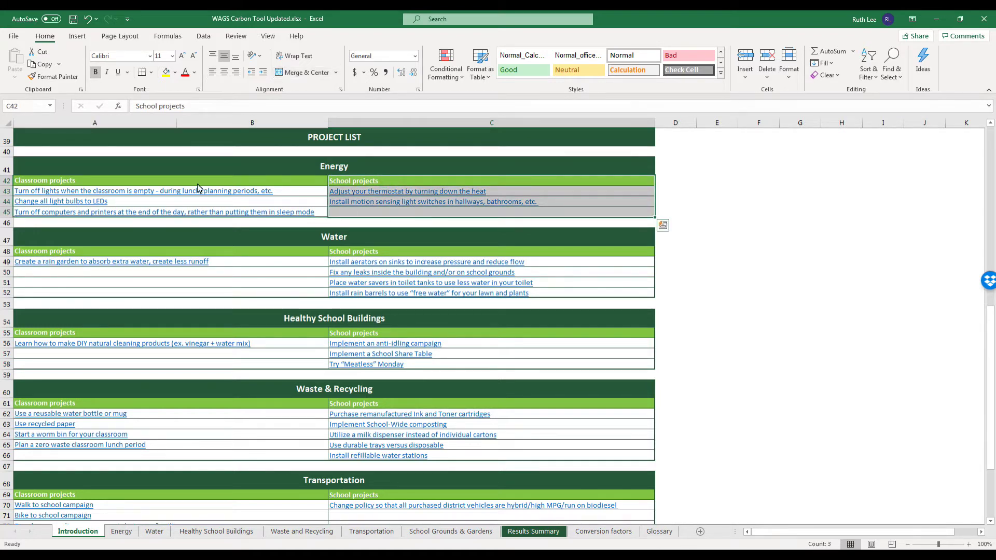
{"action": "left_click_drag", "start_coordinate": [83, 181], "coordinate": [157, 217]}
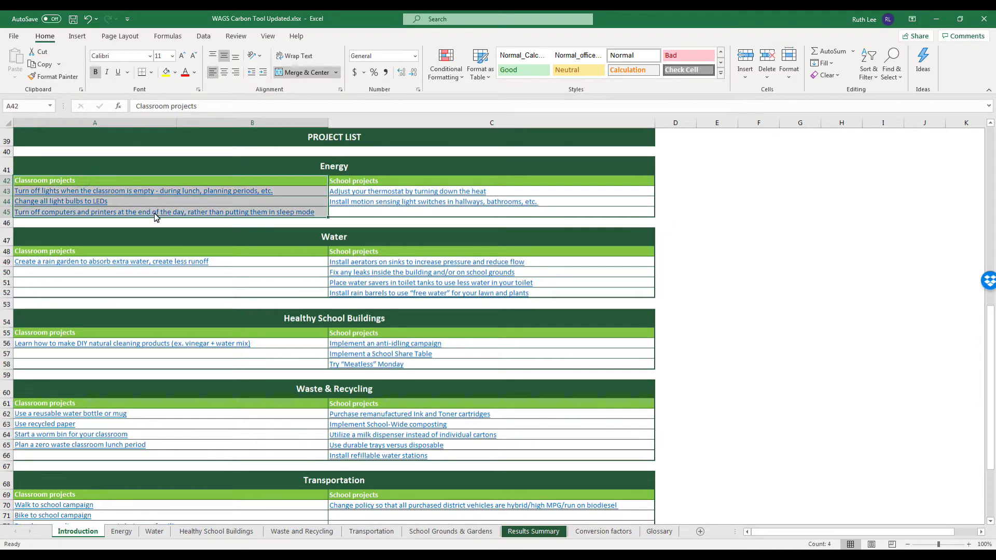
{"action": "left_click", "coordinate": [122, 532]}
{"action": "left_click_drag", "start_coordinate": [365, 406], "coordinate": [362, 475]}
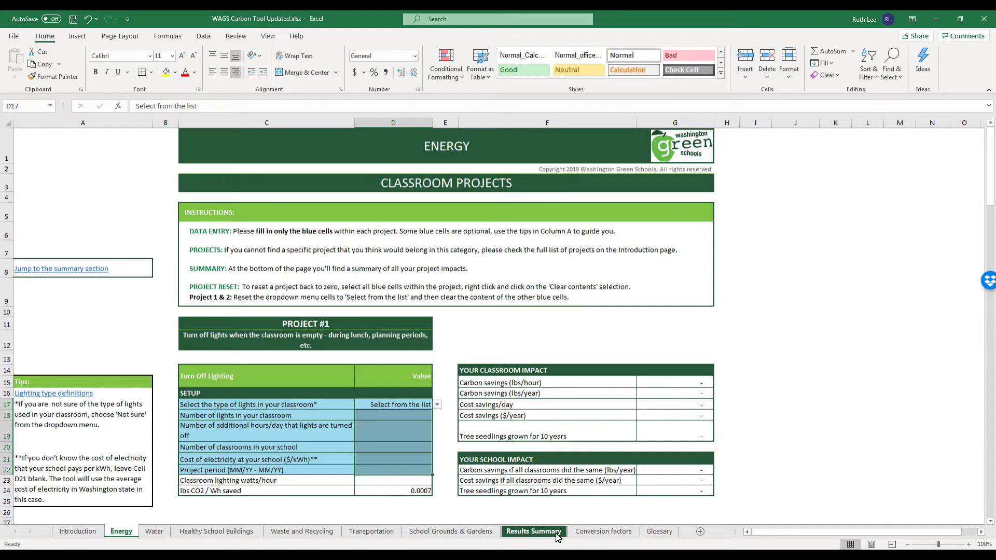
{"action": "left_click", "coordinate": [534, 532]}
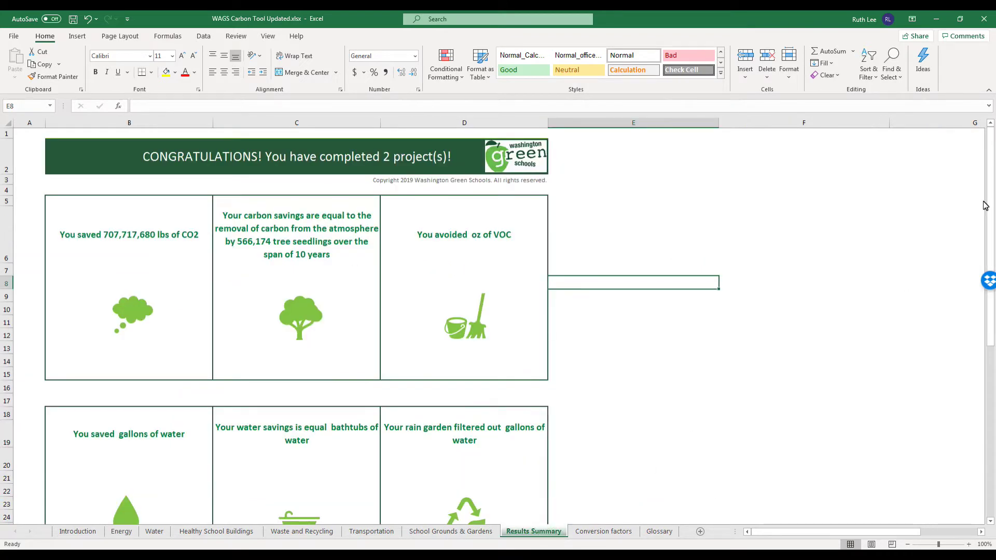
{"action": "left_click_drag", "start_coordinate": [991, 194], "coordinate": [993, 363]}
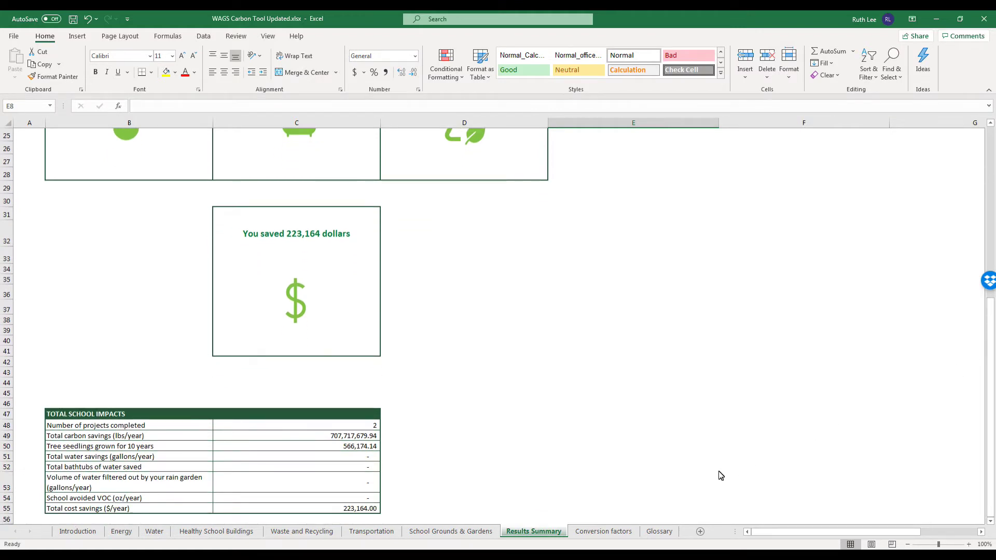
{"action": "left_click", "coordinate": [612, 531]}
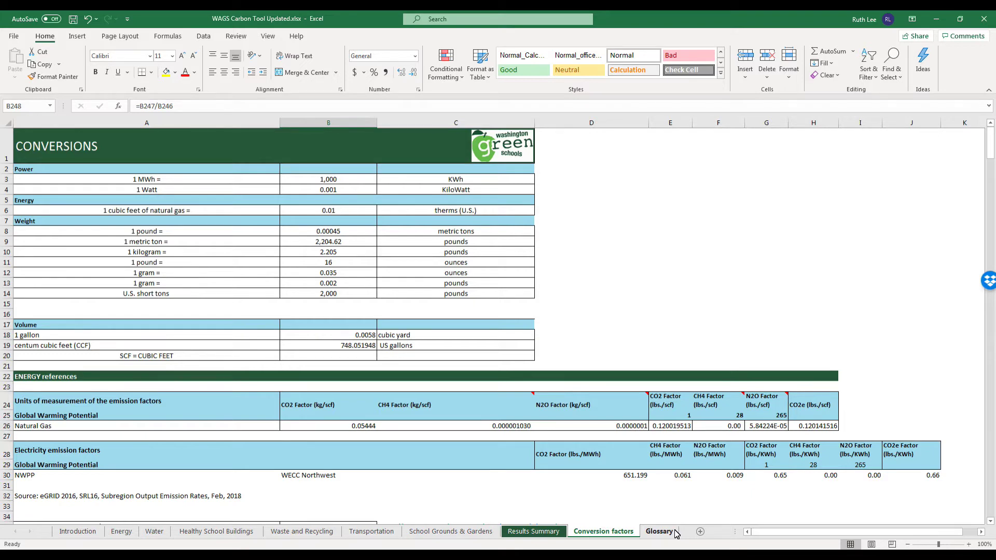
{"action": "left_click", "coordinate": [659, 531]}
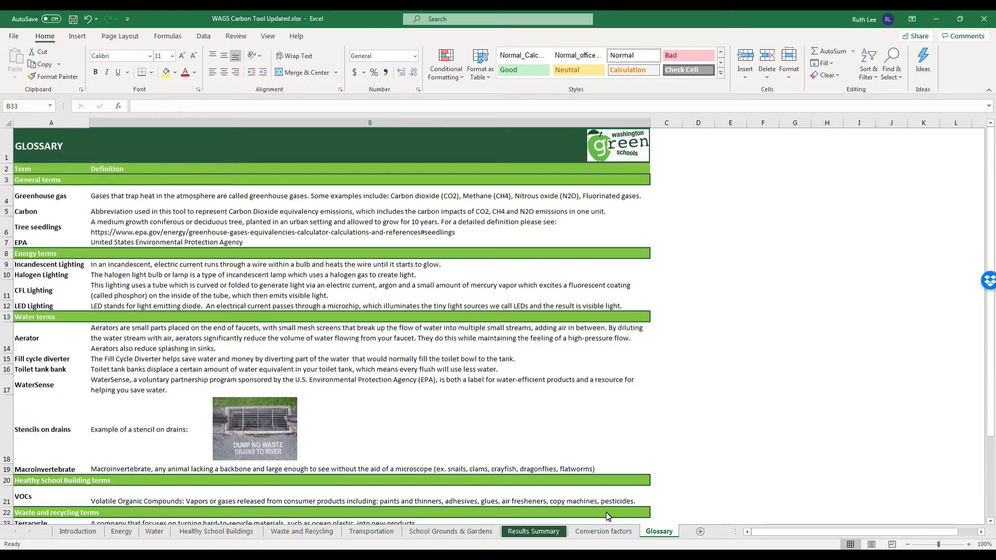
{"action": "left_click", "coordinate": [131, 531]}
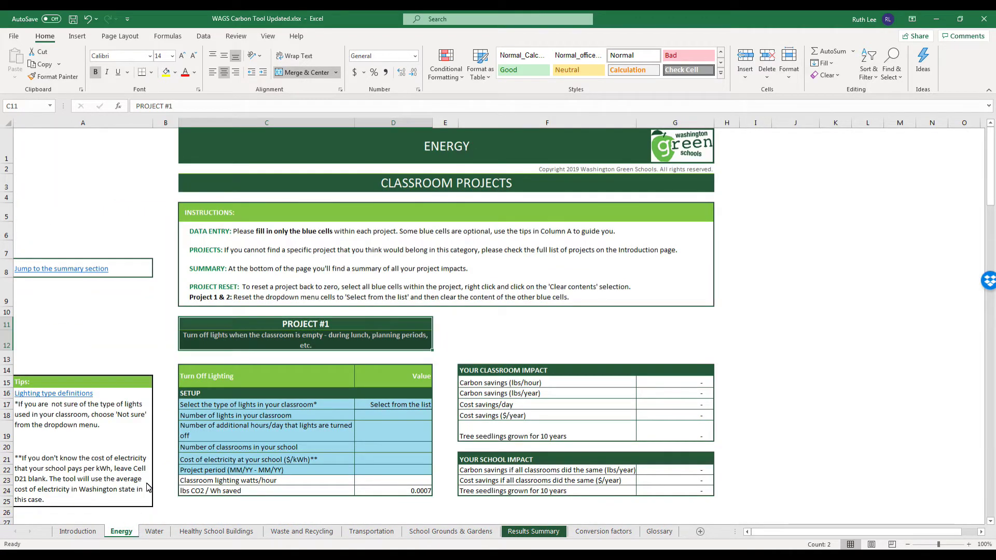
{"action": "left_click_drag", "start_coordinate": [226, 209], "coordinate": [626, 297]}
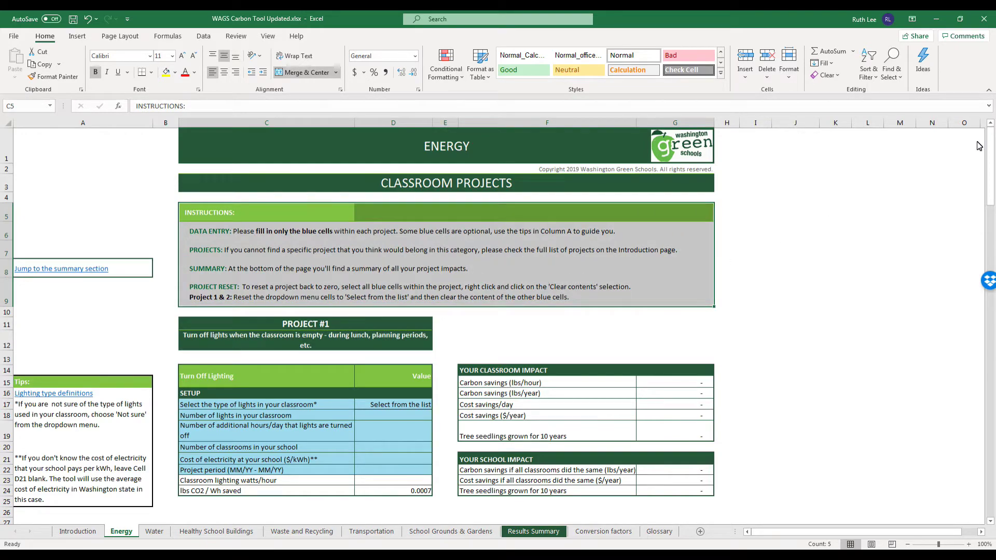
{"action": "mouse_move", "coordinate": [990, 139]}
{"action": "left_mouse_down"}
{"action": "mouse_move", "coordinate": [987, 435]}
{"action": "mouse_move", "coordinate": [988, 134]}
{"action": "left_mouse_up"}
{"action": "left_click_drag", "start_coordinate": [338, 325], "coordinate": [355, 348]}
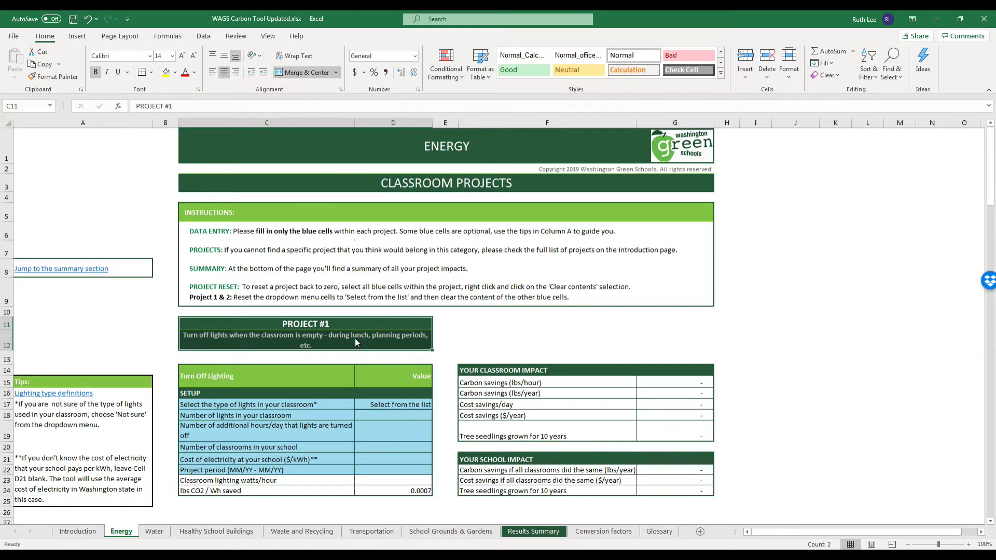
{"action": "left_click", "coordinate": [78, 531]}
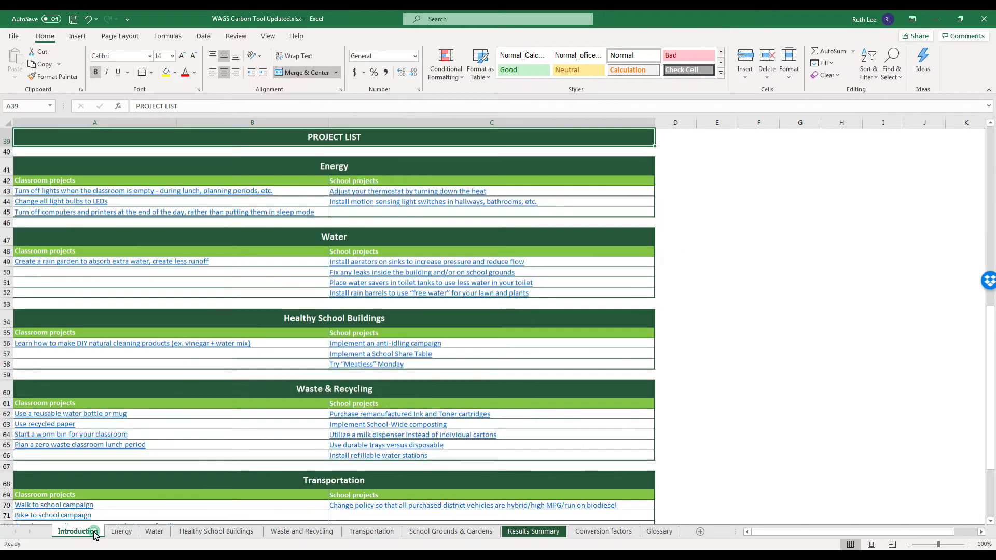
{"action": "scroll", "coordinate": [677, 311], "scroll_direction": "down", "scroll_amount": 2}
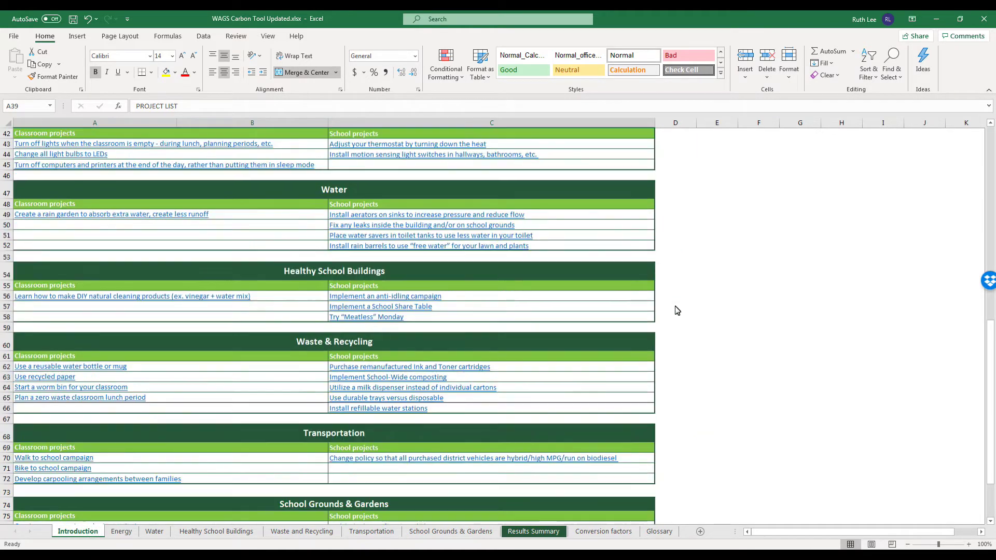
{"action": "scroll", "coordinate": [677, 311], "scroll_direction": "down", "scroll_amount": 1}
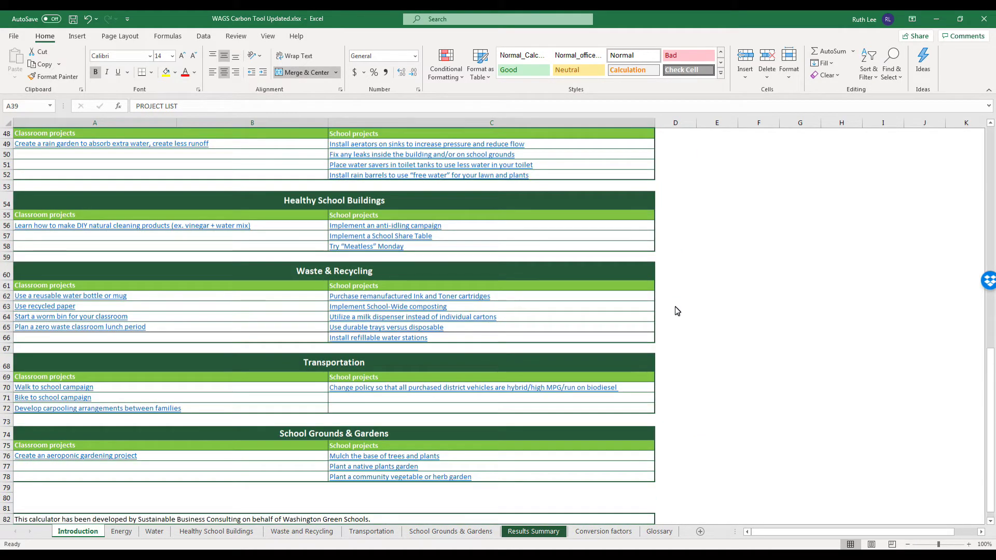
{"action": "left_click", "coordinate": [122, 532]}
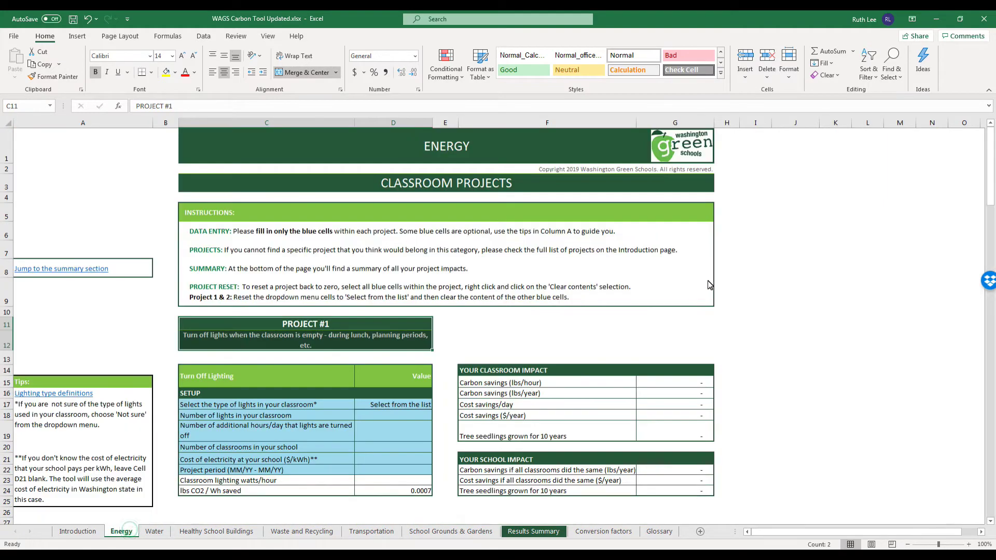
{"action": "left_click_drag", "start_coordinate": [988, 147], "coordinate": [968, 359]}
{"action": "scroll", "coordinate": [968, 359], "scroll_direction": "down", "scroll_amount": 7}
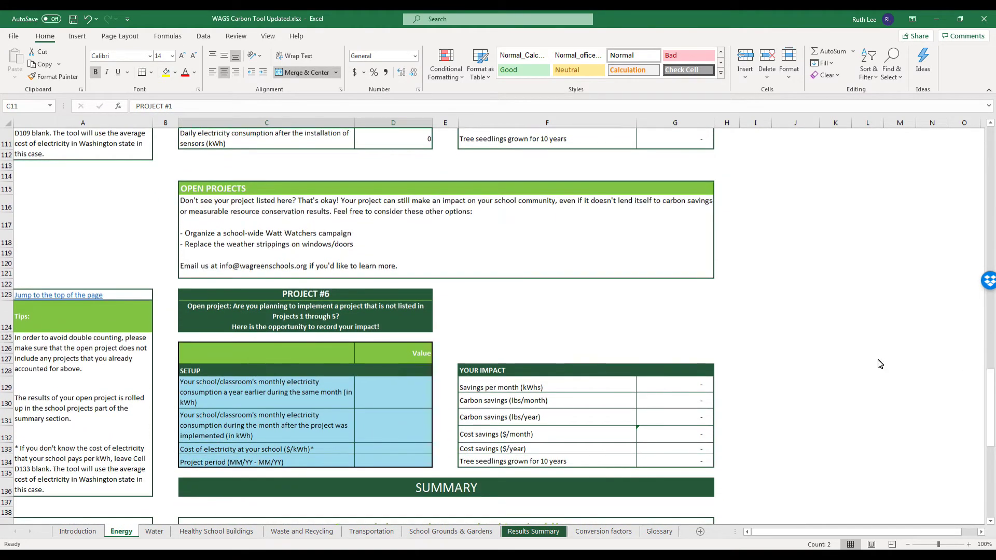
{"action": "left_click_drag", "start_coordinate": [252, 191], "coordinate": [657, 472]}
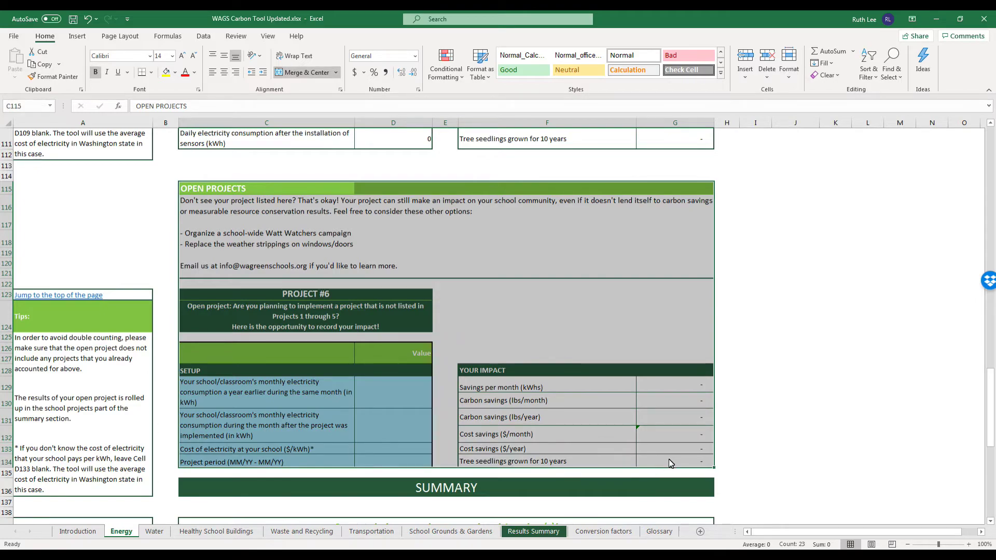
{"action": "left_click_drag", "start_coordinate": [991, 405], "coordinate": [991, 388]}
{"action": "left_click_drag", "start_coordinate": [993, 319], "coordinate": [991, 143]}
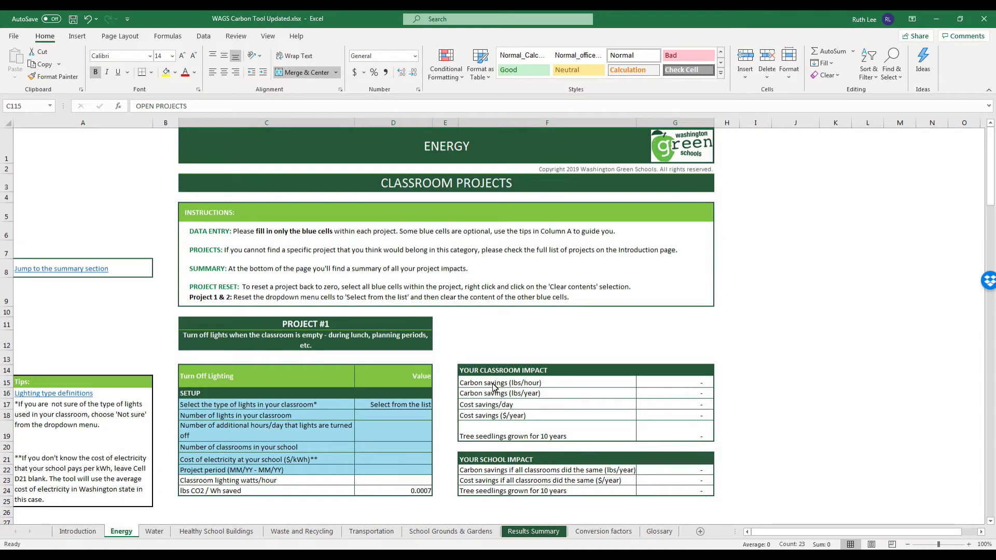
{"action": "left_click_drag", "start_coordinate": [394, 406], "coordinate": [390, 475]}
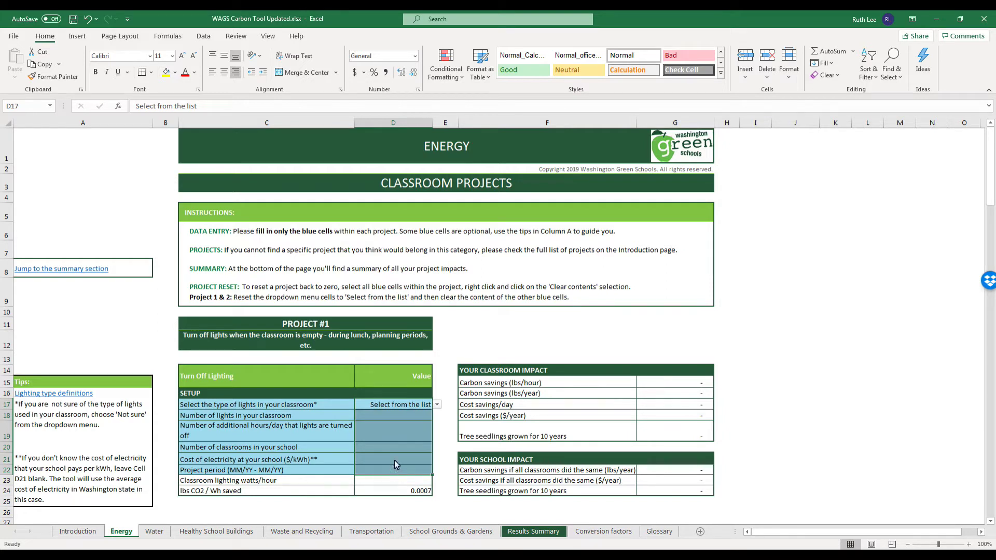
{"action": "left_click", "coordinate": [427, 407]}
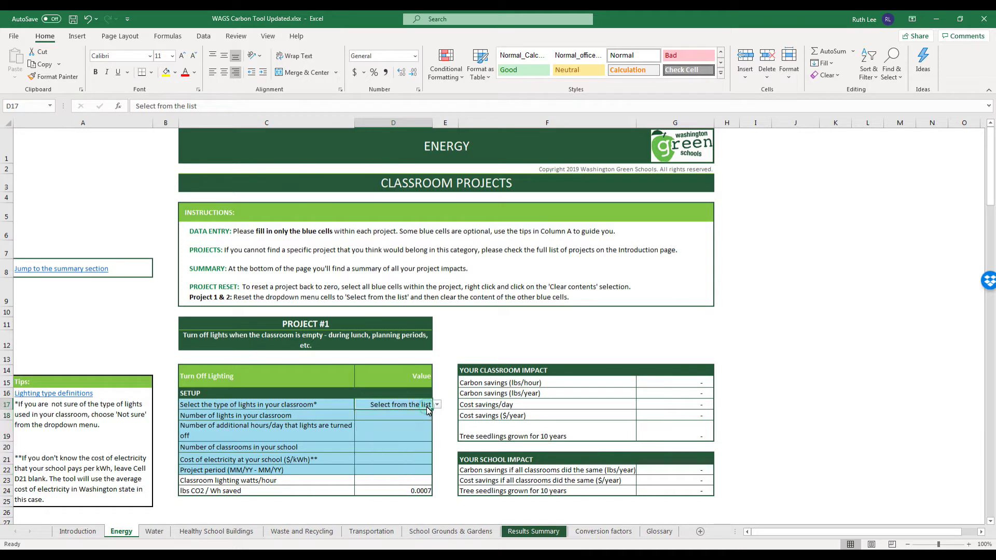
{"action": "left_click", "coordinate": [437, 405]}
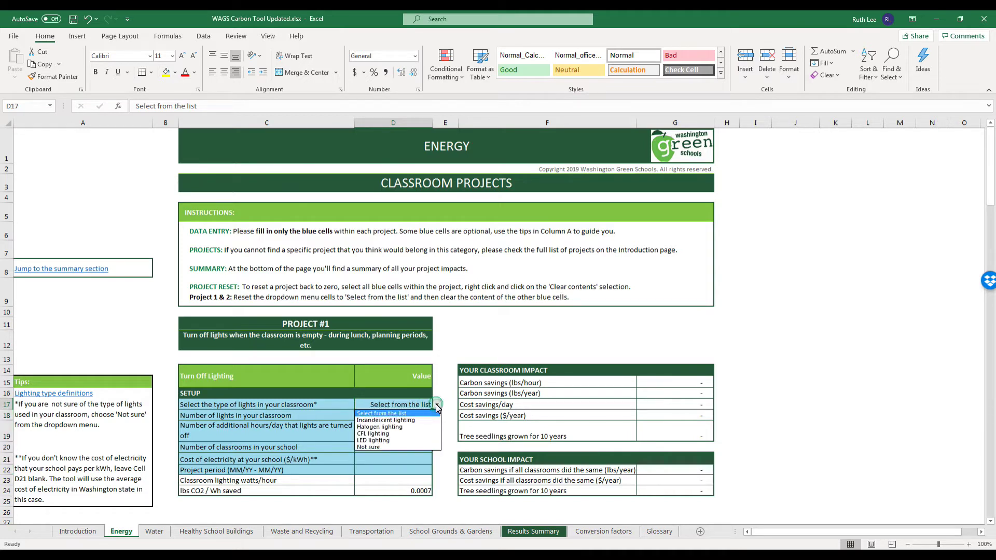
{"action": "left_click", "coordinate": [407, 441]}
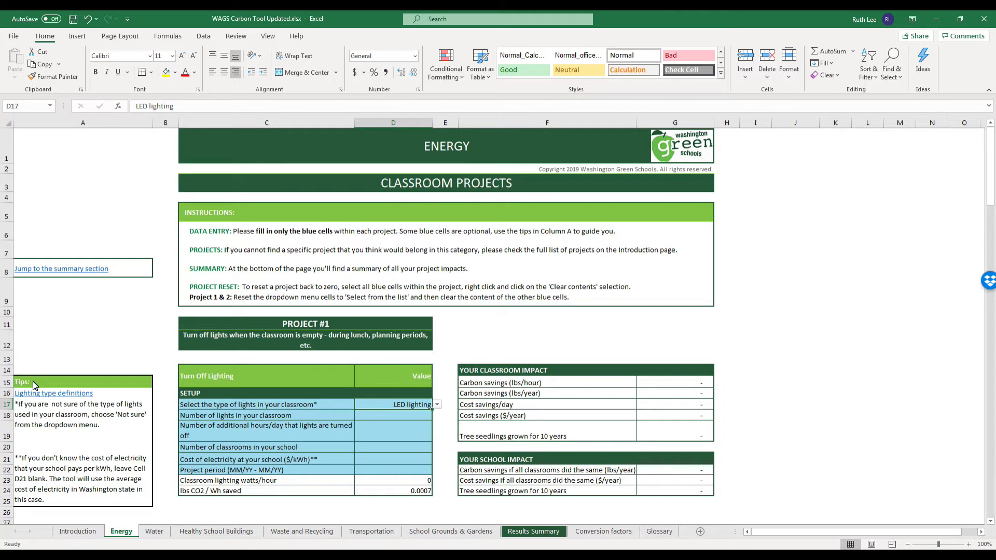
{"action": "mouse_move", "coordinate": [33, 381]}
{"action": "left_mouse_down"}
{"action": "mouse_move", "coordinate": [93, 440]}
{"action": "mouse_move", "coordinate": [137, 507]}
{"action": "left_mouse_up"}
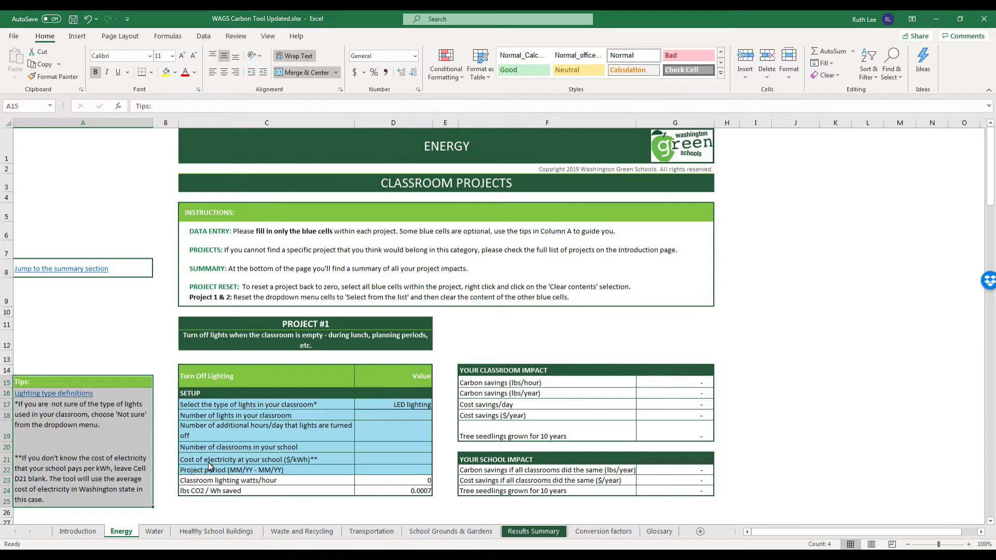
{"action": "left_click", "coordinate": [381, 461]}
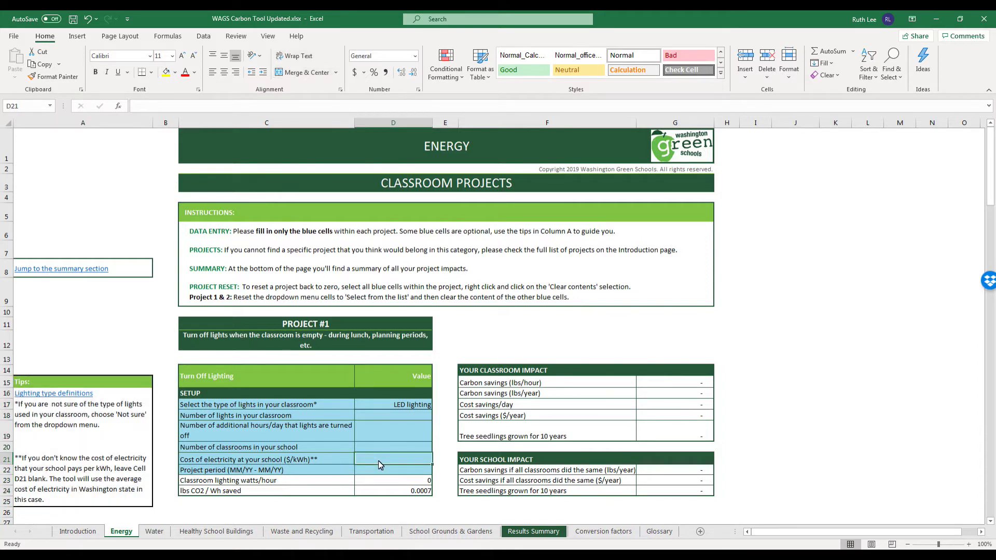
{"action": "type", "text": ".43"}
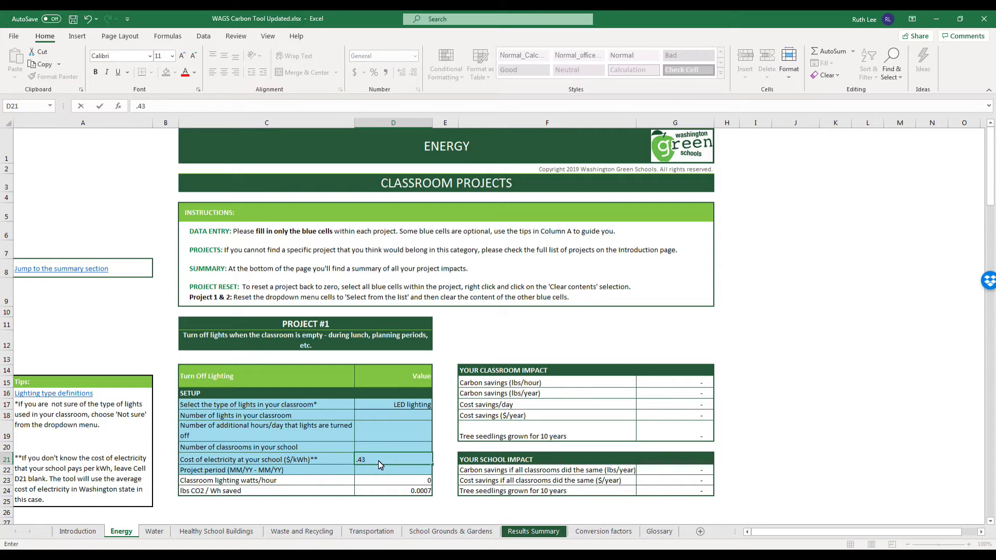
{"action": "key", "text": "Return"}
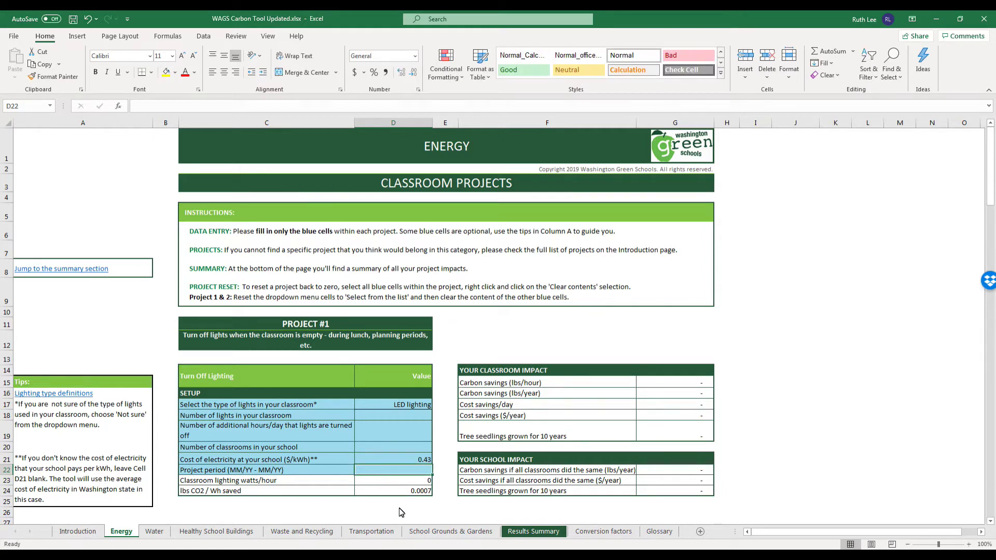
{"action": "left_click", "coordinate": [412, 460]}
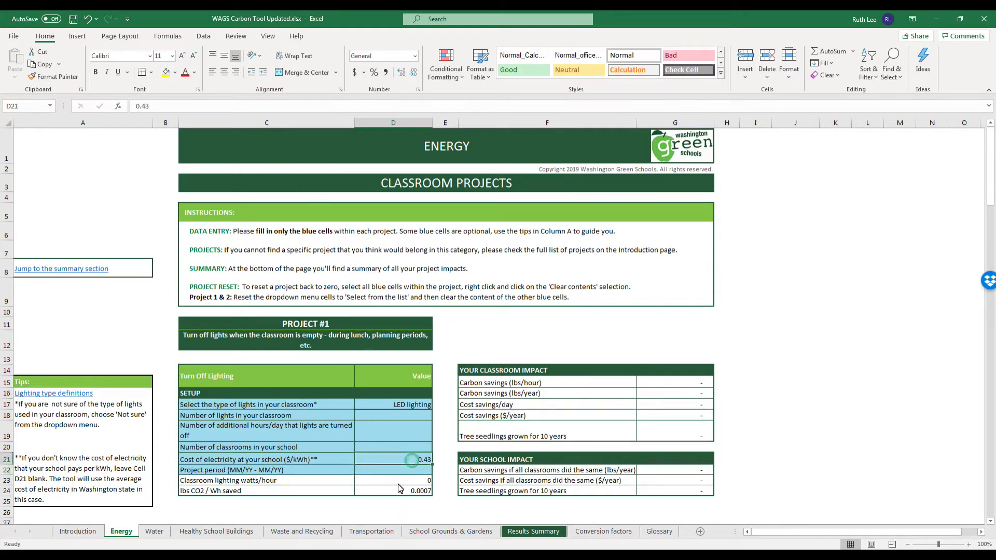
{"action": "key", "text": "Delete"}
{"action": "left_click_drag", "start_coordinate": [384, 416], "coordinate": [384, 472]}
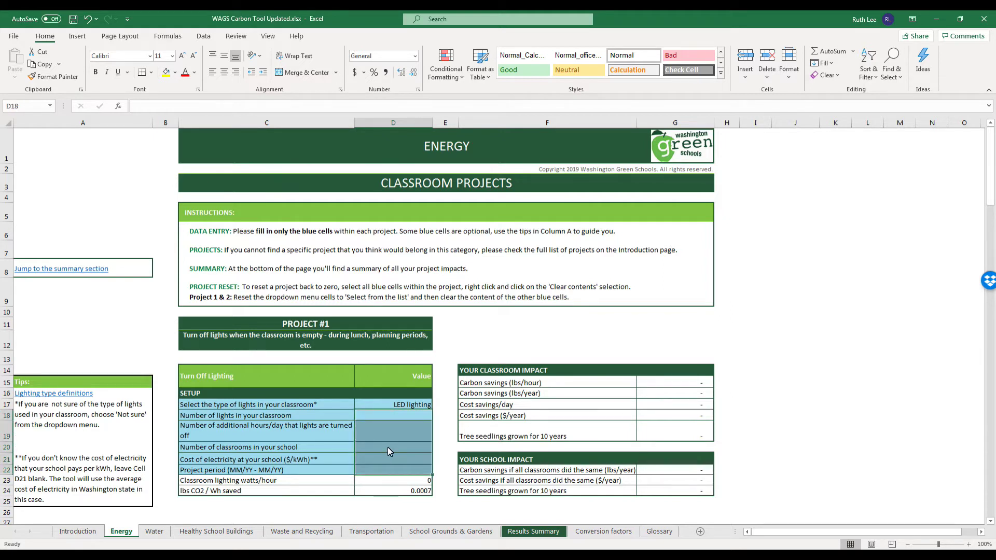
Clear D18:D22, set D17 back to 'Select from the list', and select impact tables F14:G24.
{"action": "right_click", "coordinate": [388, 447]}
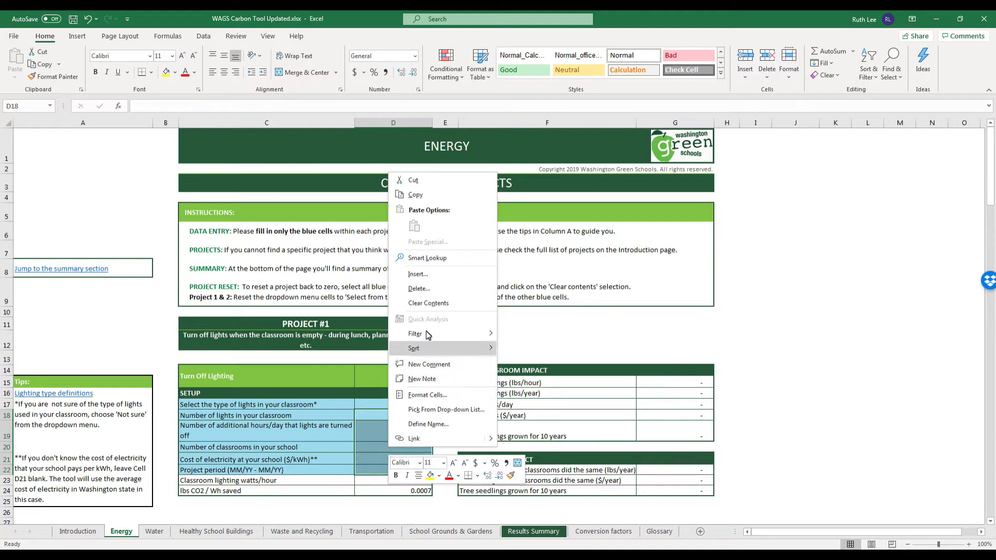
{"action": "left_click", "coordinate": [436, 303]}
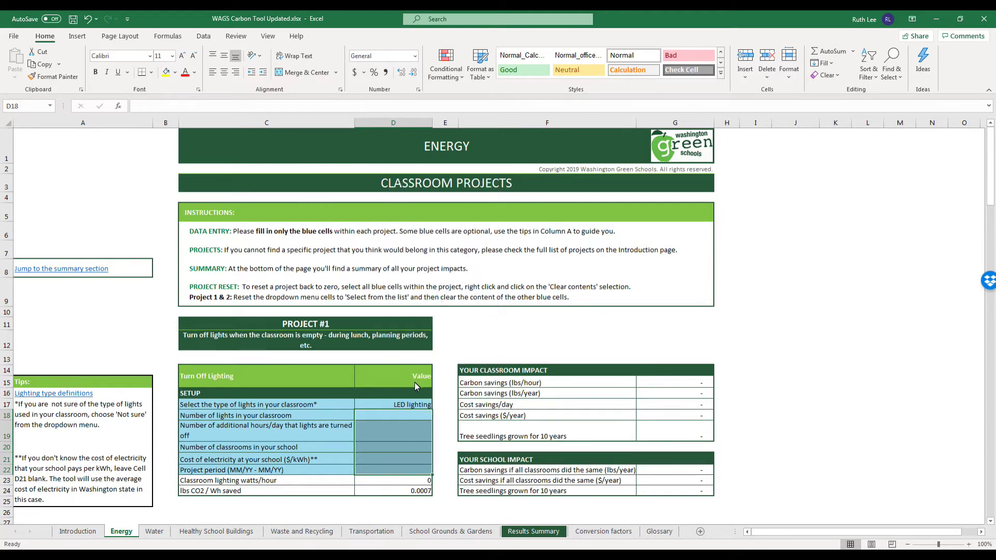
{"action": "left_click", "coordinate": [416, 403]}
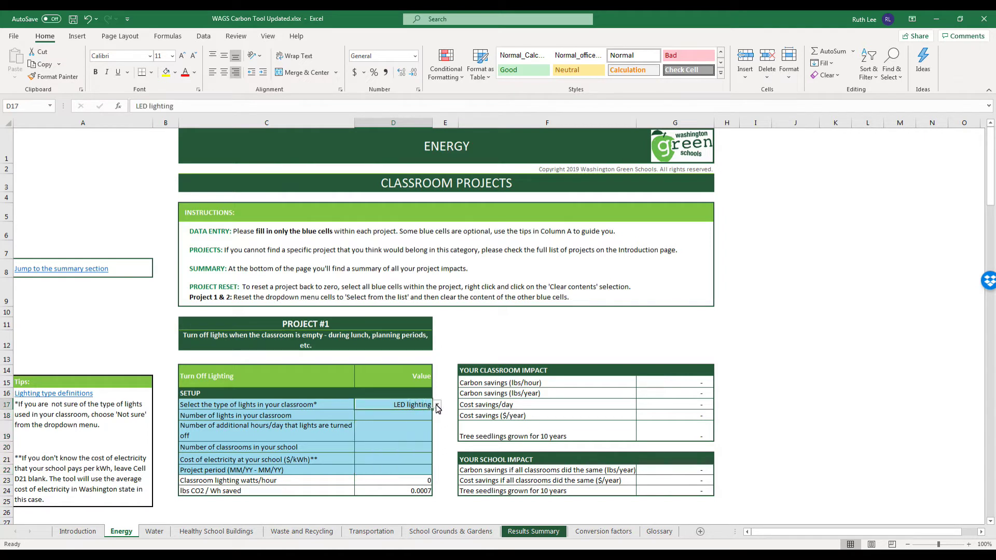
{"action": "left_click", "coordinate": [437, 405]}
{"action": "left_click", "coordinate": [424, 415]}
{"action": "left_click", "coordinate": [467, 374]}
{"action": "left_click_drag", "start_coordinate": [467, 375], "coordinate": [709, 500]}
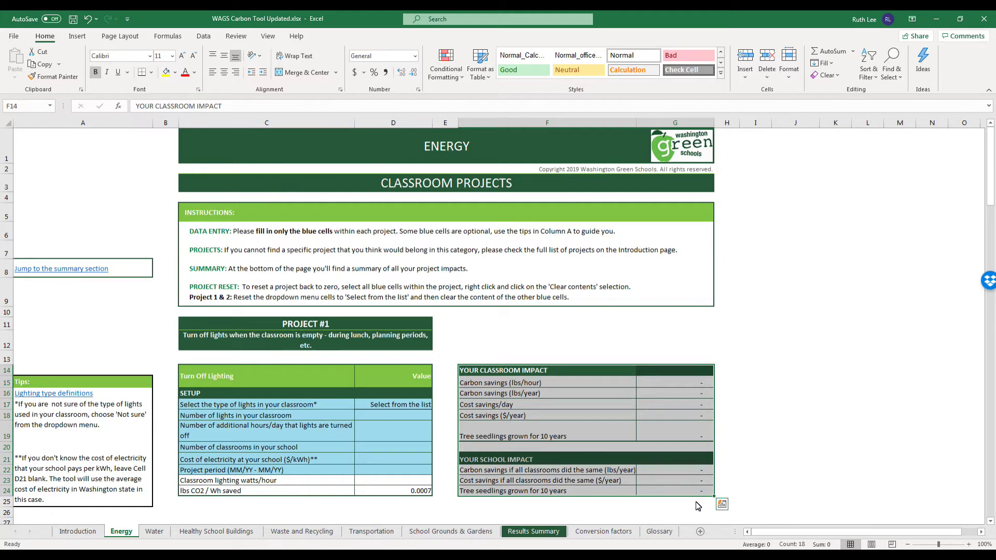
{"action": "left_click", "coordinate": [562, 374]}
{"action": "left_click", "coordinate": [547, 463]}
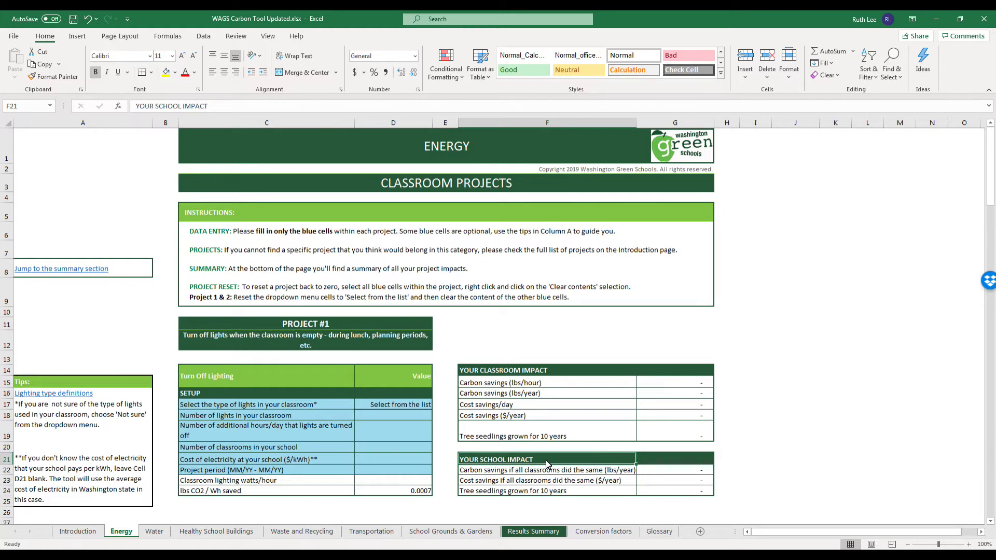
{"action": "left_click_drag", "start_coordinate": [525, 474], "coordinate": [661, 493]}
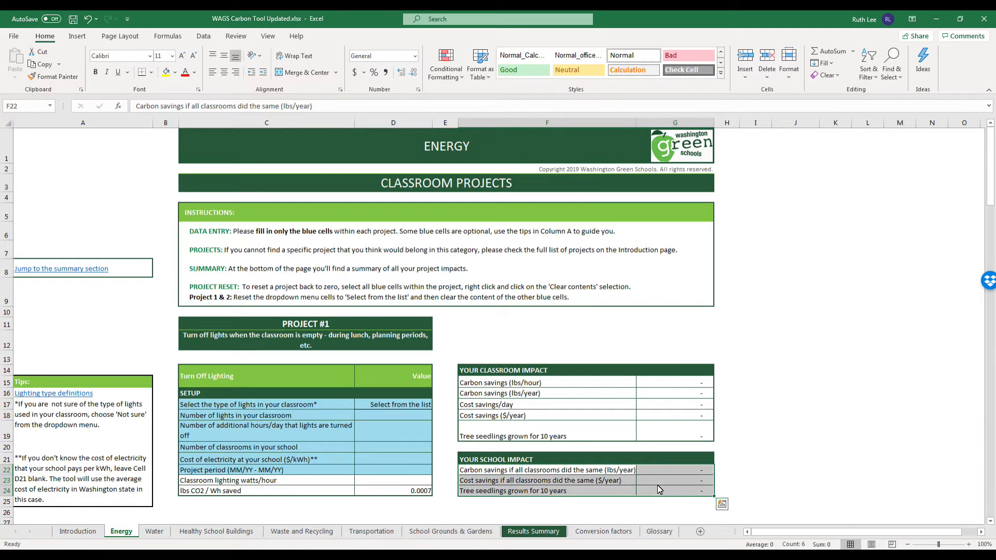
{"action": "left_click_drag", "start_coordinate": [990, 156], "coordinate": [992, 451]}
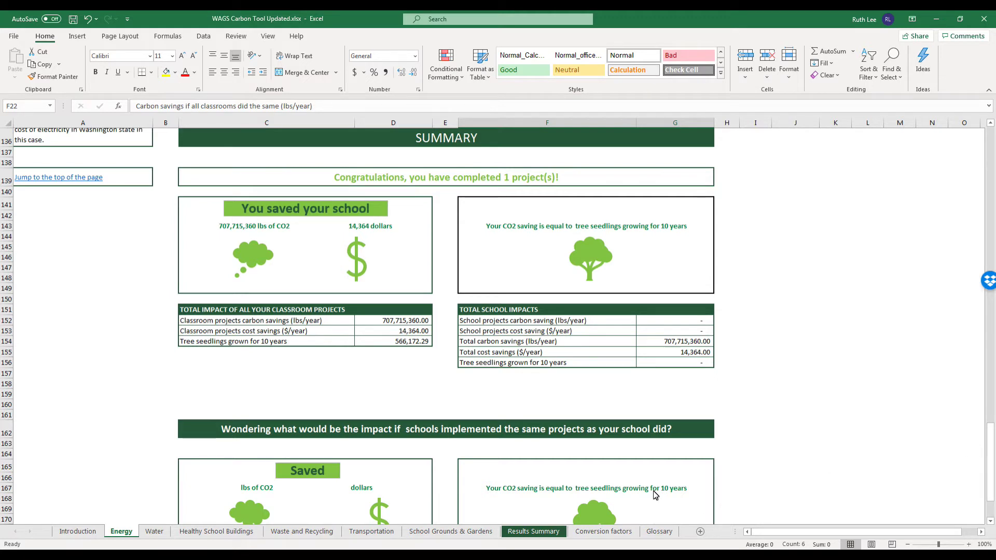
Check the totals on the Results Summary sheet, then return to the Introduction sheet.
{"action": "left_click", "coordinate": [548, 536]}
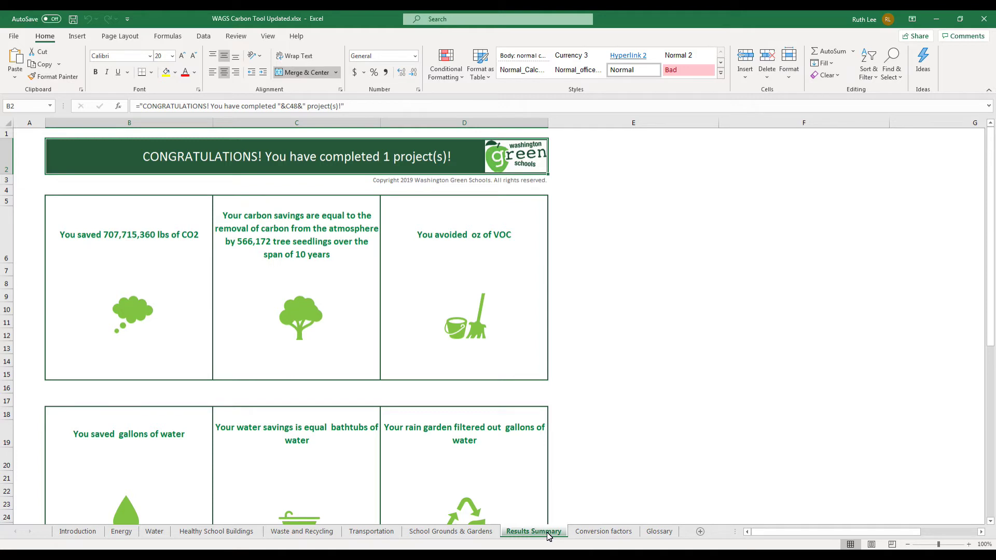
{"action": "left_click", "coordinate": [85, 531]}
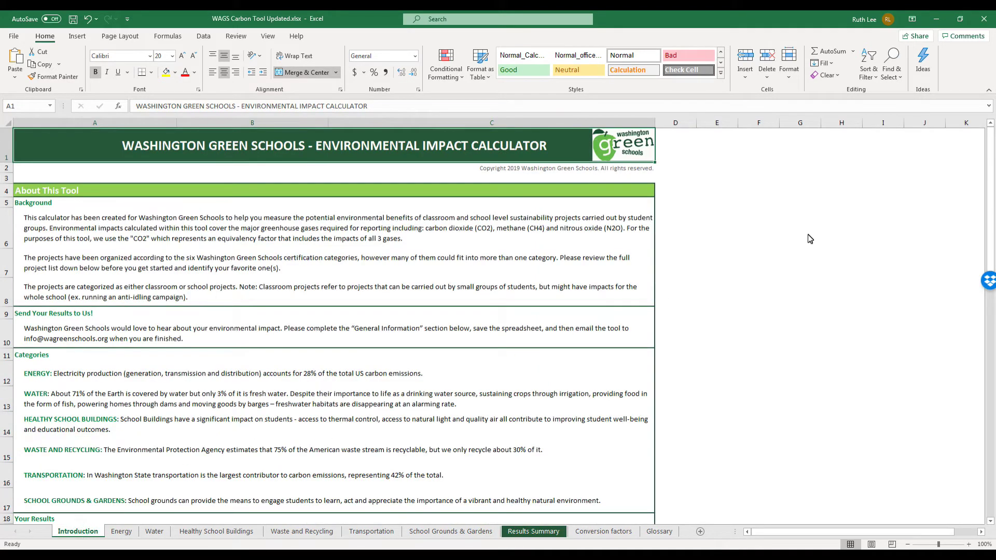
Enter school name Superhero Elementary, the school's street address, and 30 district schools.
{"action": "left_click_drag", "start_coordinate": [989, 146], "coordinate": [985, 224]}
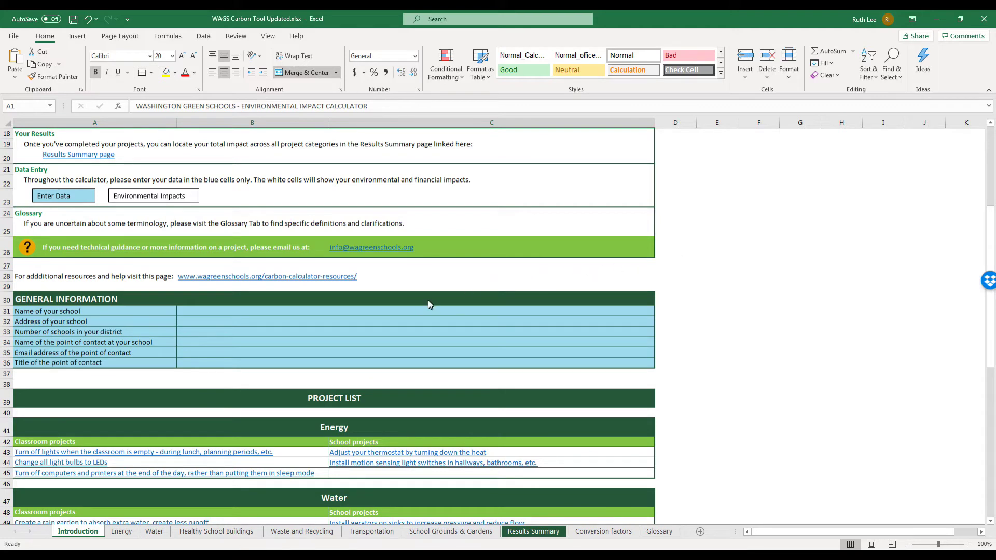
{"action": "left_click", "coordinate": [406, 314]}
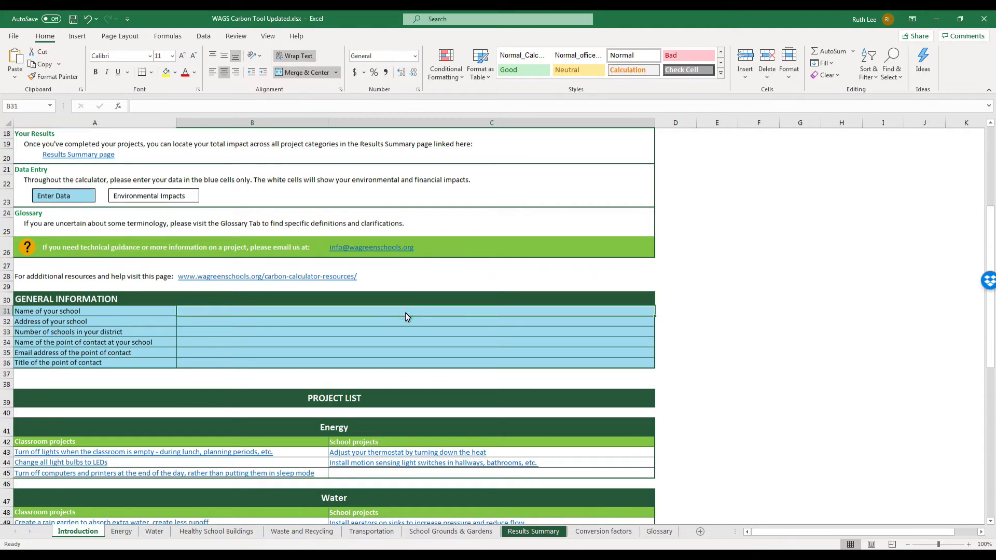
{"action": "type", "text": "Superhero Elementary"}
{"action": "key", "text": "Return"}
{"action": "type", "text": "111 Superhero Dr"}
{"action": "key", "text": "Return"}
{"action": "type", "text": "30"}
{"action": "key", "text": "Return"}
Enter the contact's name, the contact's e-mail address, and the title Safety Officer.
{"action": "type", "text": "Wonder Woman"}
{"action": "key", "text": "Return"}
{"action": "type", "text": "wonderw"}
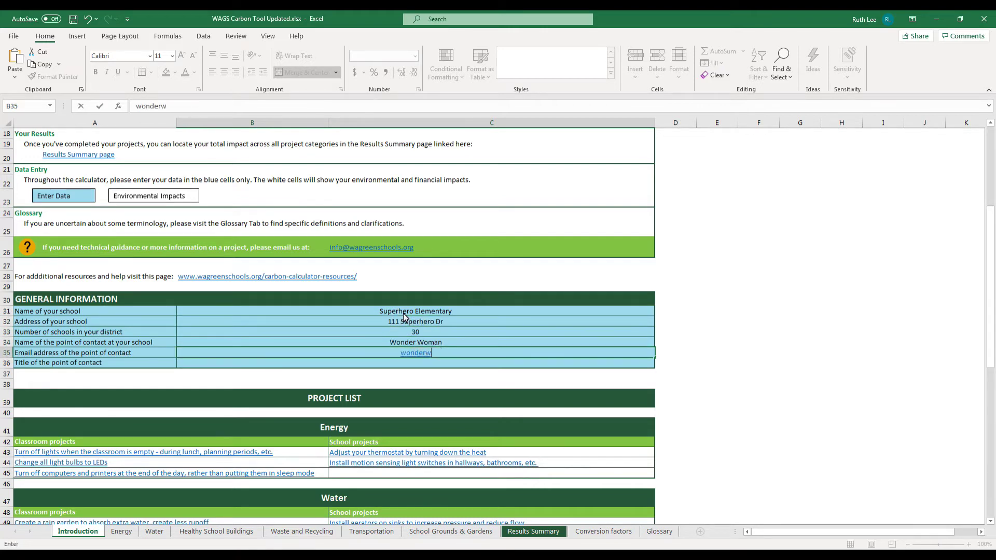
{"action": "type", "text": "oman@superhero.edu"}
{"action": "key", "text": "Return"}
{"action": "type", "text": "Safety Officer"}
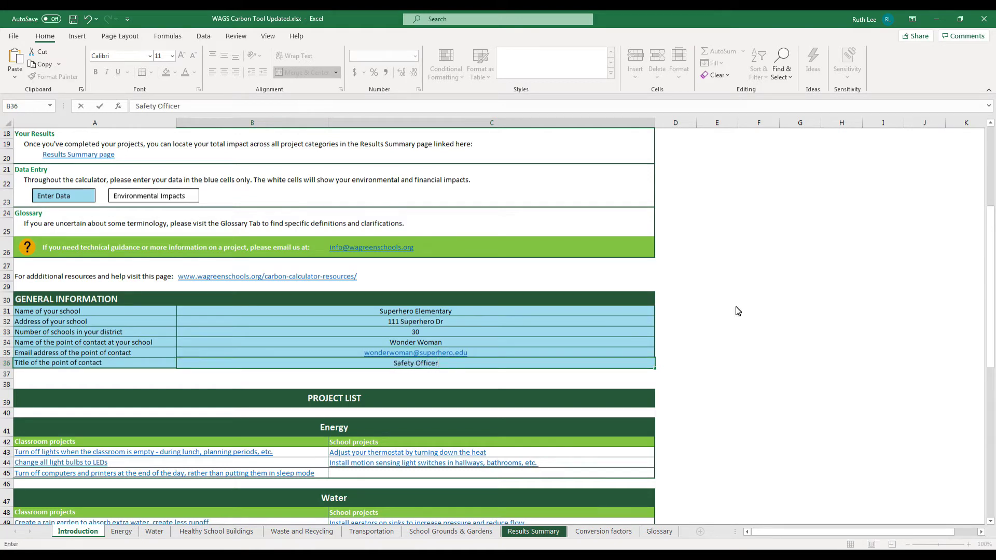
{"action": "left_click_drag", "start_coordinate": [992, 285], "coordinate": [994, 379]}
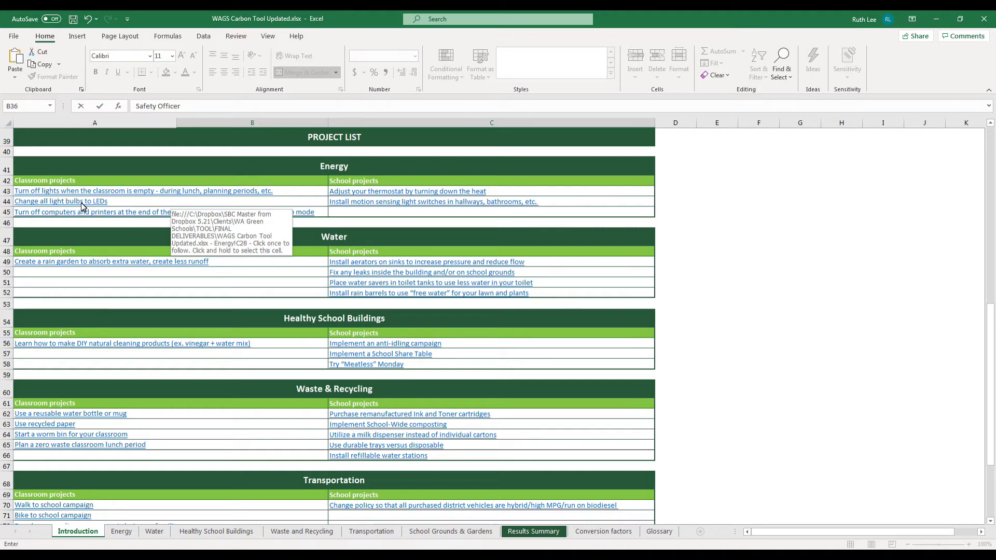
Jump to 'Change all light bulbs to LEDs' Project #2, select D34, and open lighting type definitions.
{"action": "left_click", "coordinate": [84, 206]}
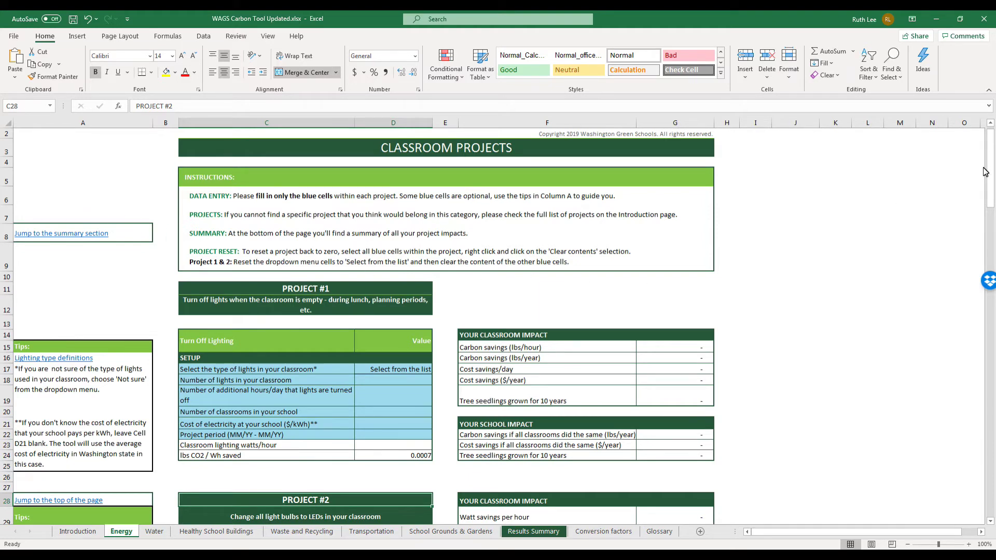
{"action": "left_click_drag", "start_coordinate": [991, 150], "coordinate": [990, 200]}
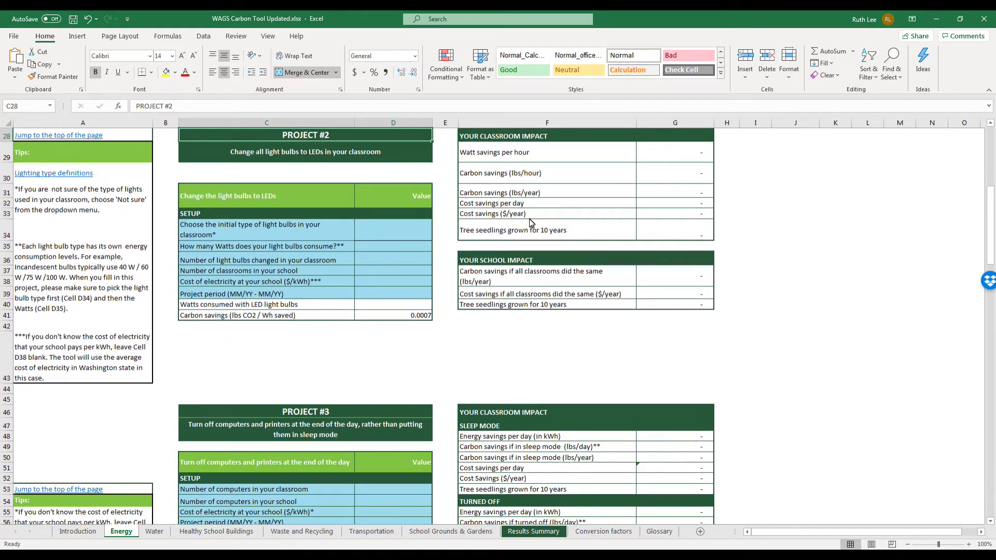
{"action": "left_click", "coordinate": [423, 233]}
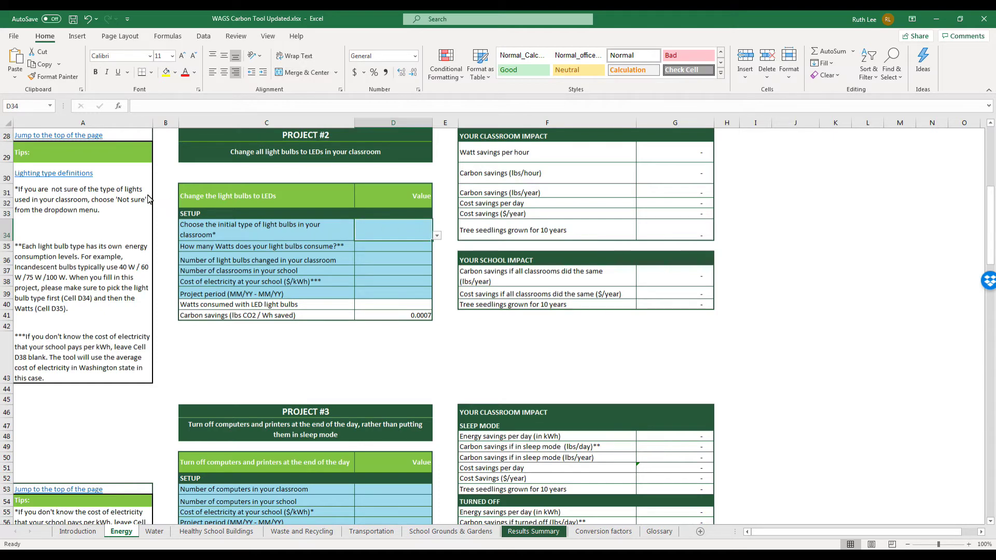
{"action": "left_click", "coordinate": [48, 174]}
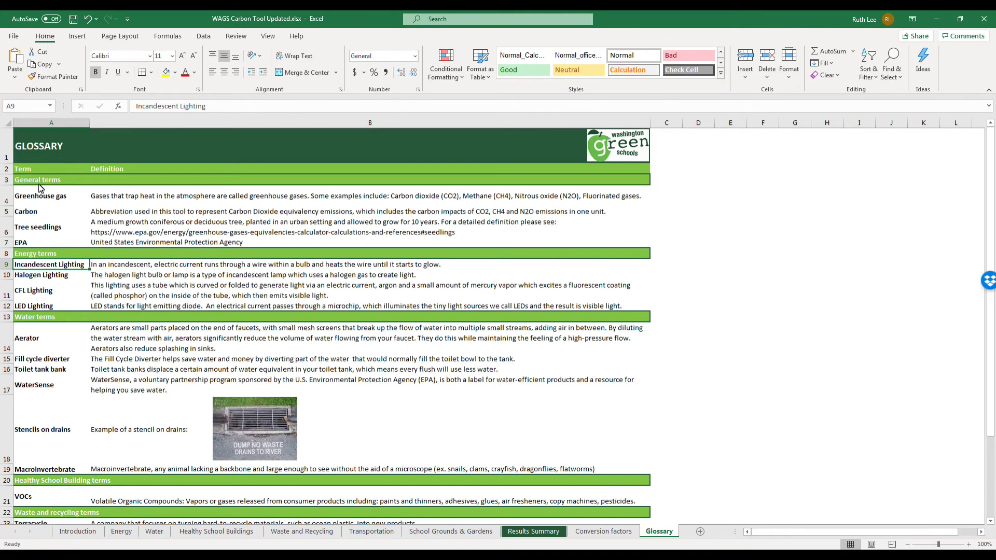
Review the halogen and CFL definitions in A10:B12, then go back to the Energy sheet.
{"action": "left_click_drag", "start_coordinate": [61, 277], "coordinate": [223, 307]}
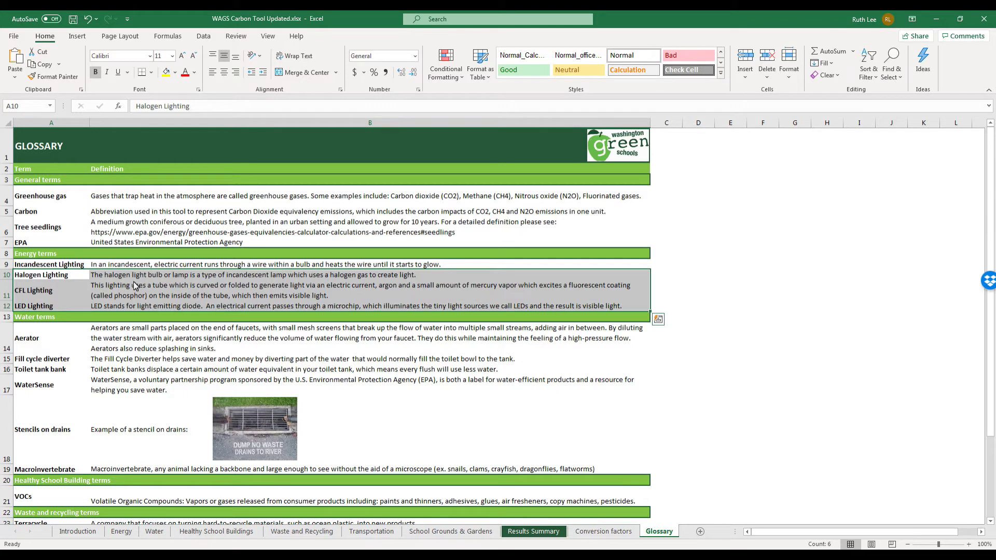
{"action": "left_click", "coordinate": [85, 279]}
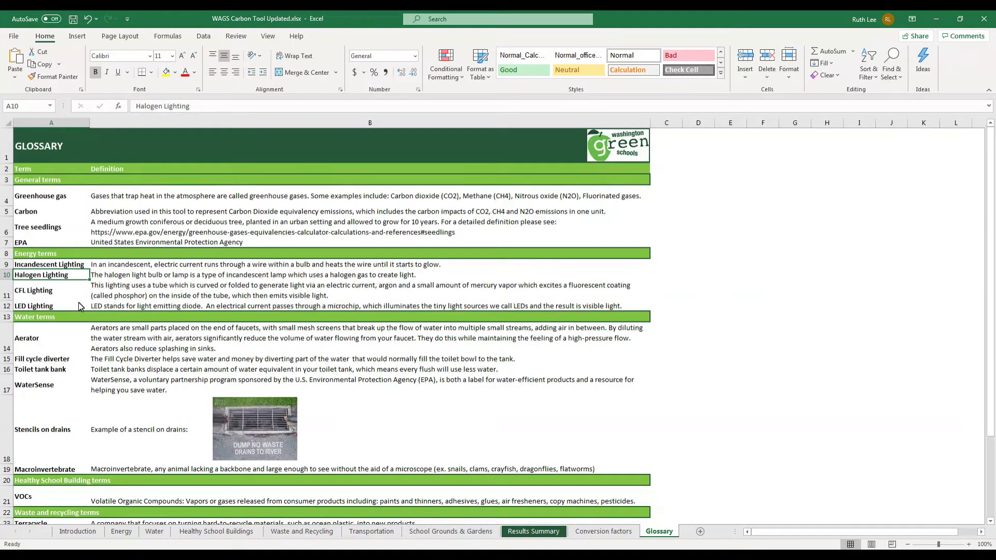
{"action": "left_click", "coordinate": [122, 532]}
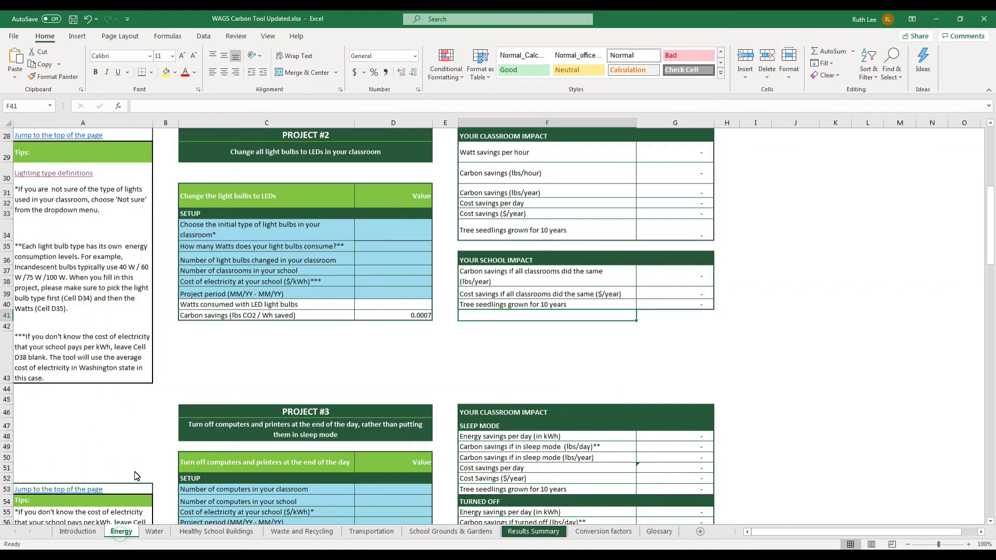
Set Project #2's initial bulb type to Halogen_Lighting and wattage to 43 from the dropdowns.
{"action": "left_click", "coordinate": [402, 235]}
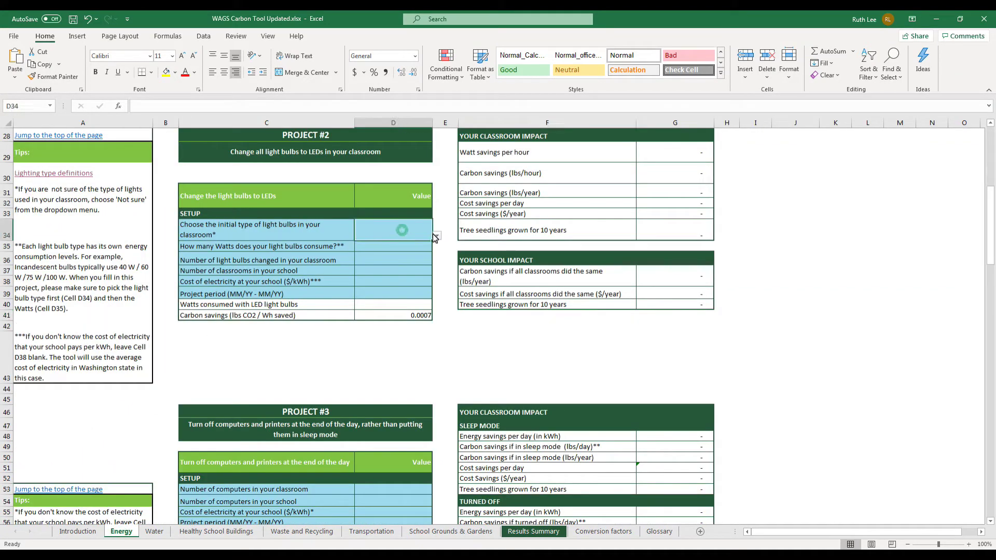
{"action": "left_click", "coordinate": [437, 235]}
{"action": "left_click", "coordinate": [416, 258]}
{"action": "left_click", "coordinate": [412, 247]}
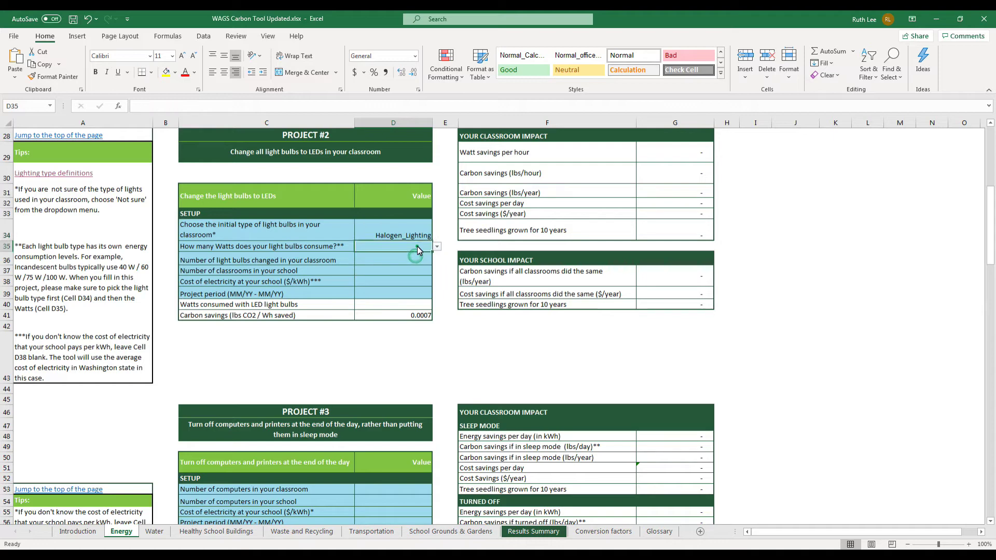
{"action": "left_click", "coordinate": [437, 247]}
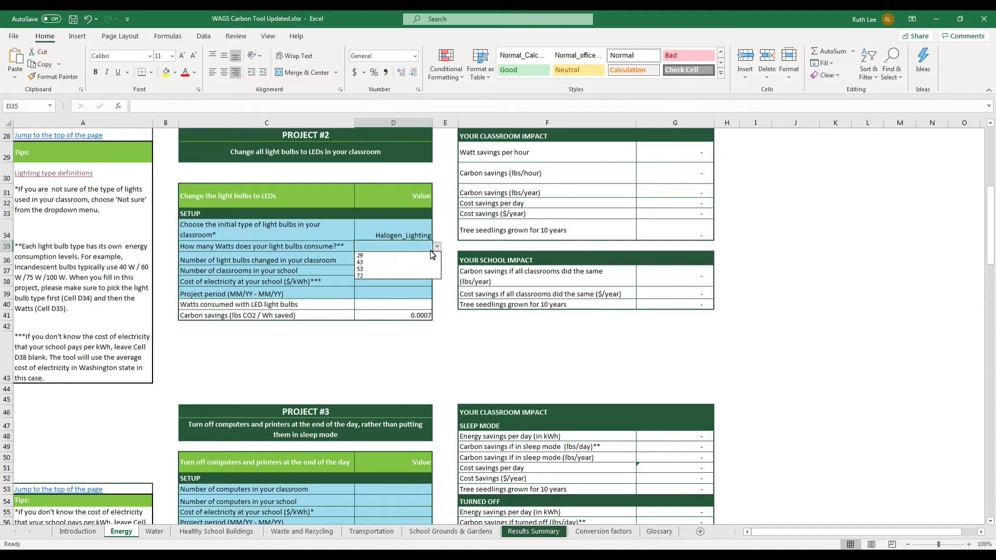
{"action": "left_click", "coordinate": [421, 261]}
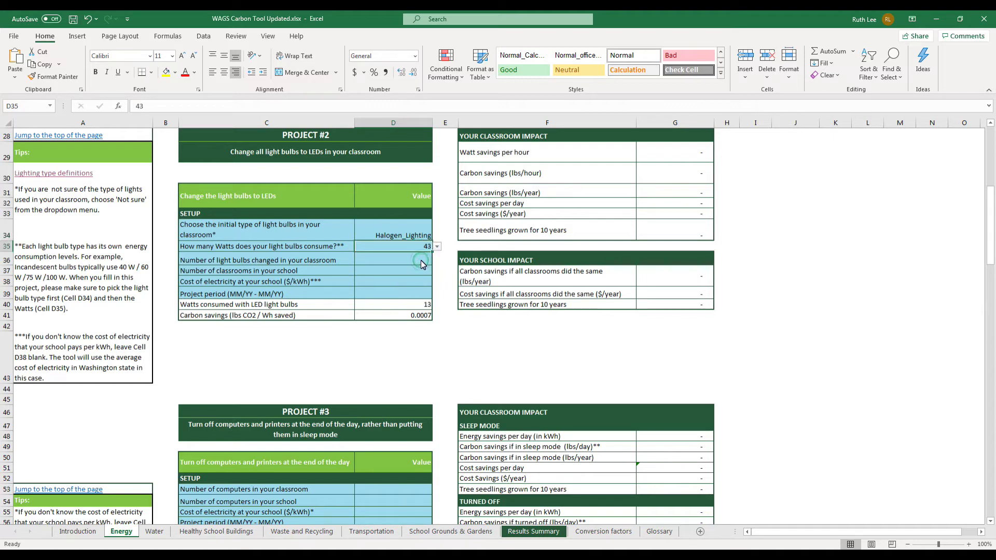
Enter 20 bulbs, 30 classrooms, $0.43 per kWh and period 08/19-09/19, then select F28:G40.
{"action": "left_click", "coordinate": [422, 262]}
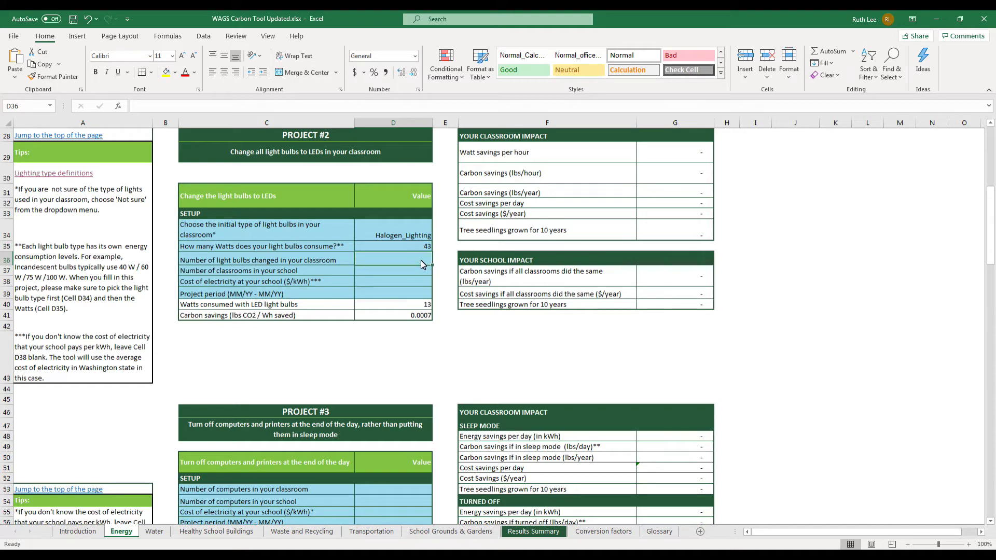
{"action": "type", "text": "20"}
{"action": "left_click", "coordinate": [422, 272]}
{"action": "type", "text": "30"}
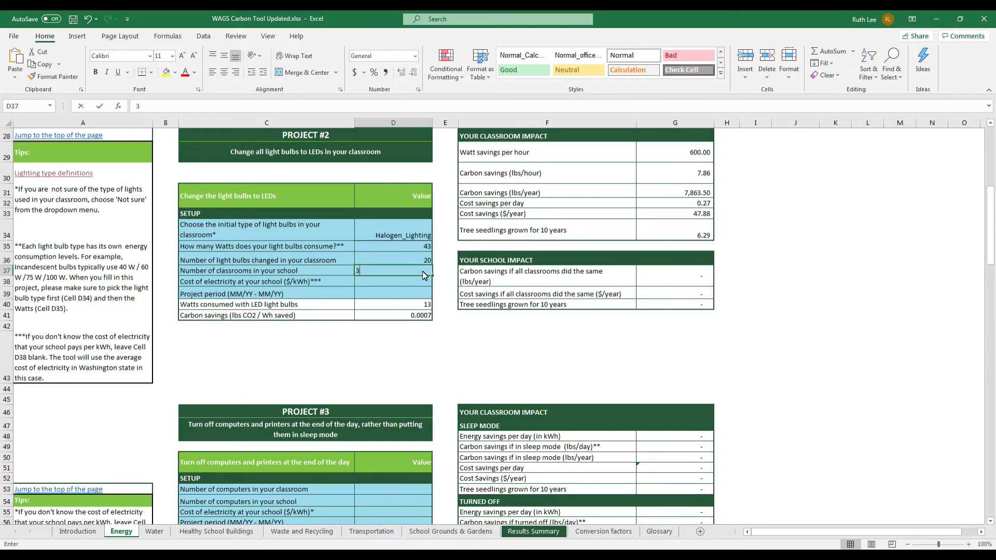
{"action": "left_click", "coordinate": [405, 284]}
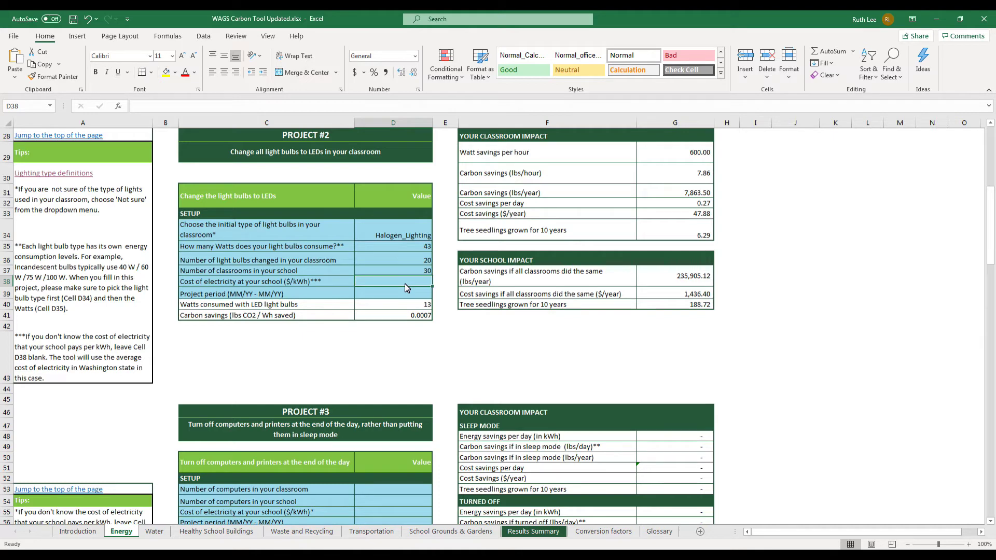
{"action": "type", "text": ".43"}
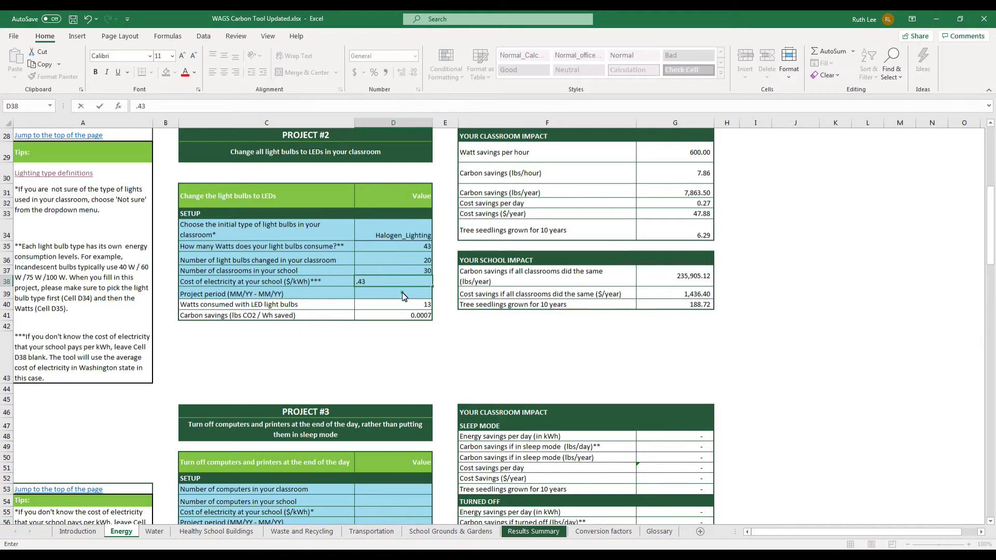
{"action": "left_click", "coordinate": [403, 294]}
{"action": "type", "text": "0"}
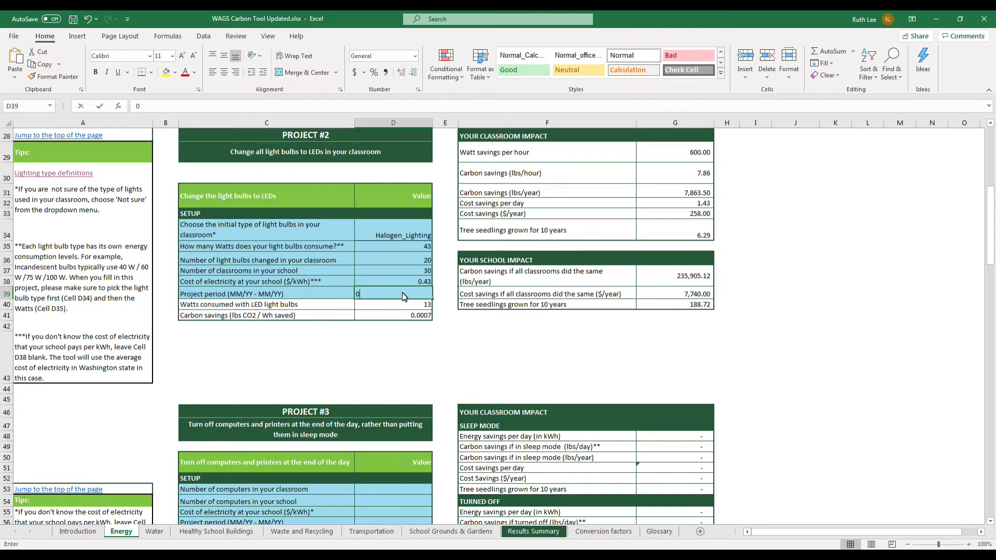
{"action": "type", "text": "8/19-09/19"}
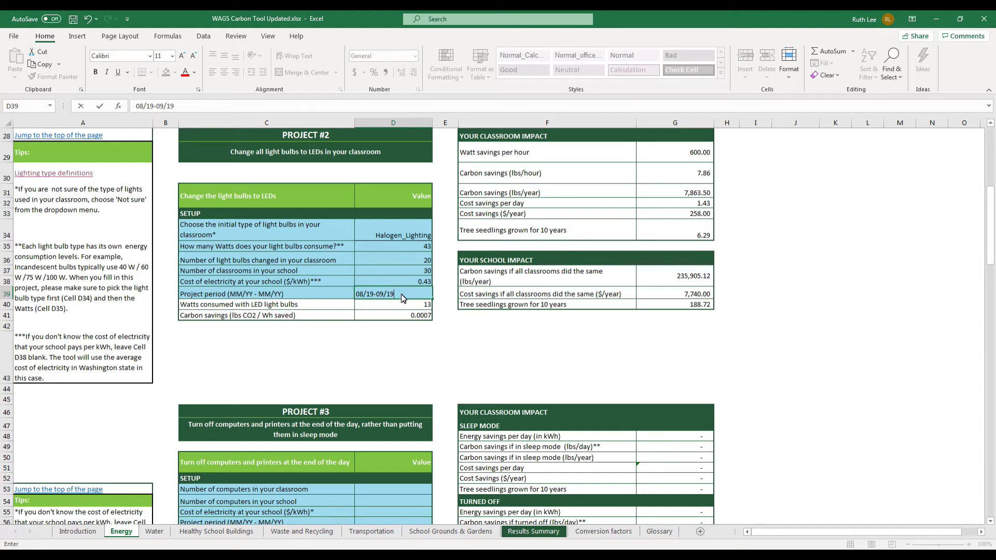
{"action": "left_click_drag", "start_coordinate": [494, 143], "coordinate": [698, 307]}
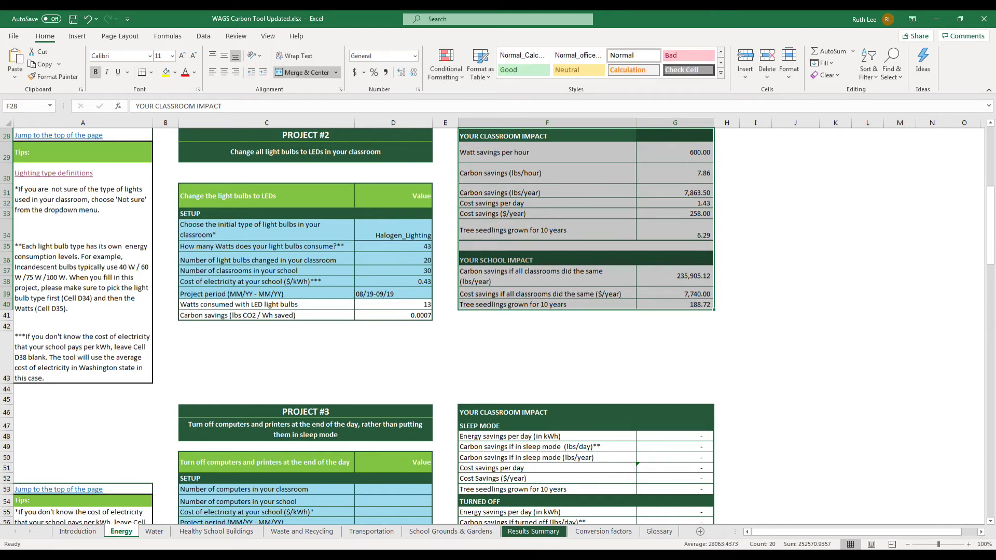
Check the Energy totals (7,864 lbs CO2, $258 saved), then switch to Waste and Recycling.
{"action": "left_click_drag", "start_coordinate": [989, 207], "coordinate": [993, 465]}
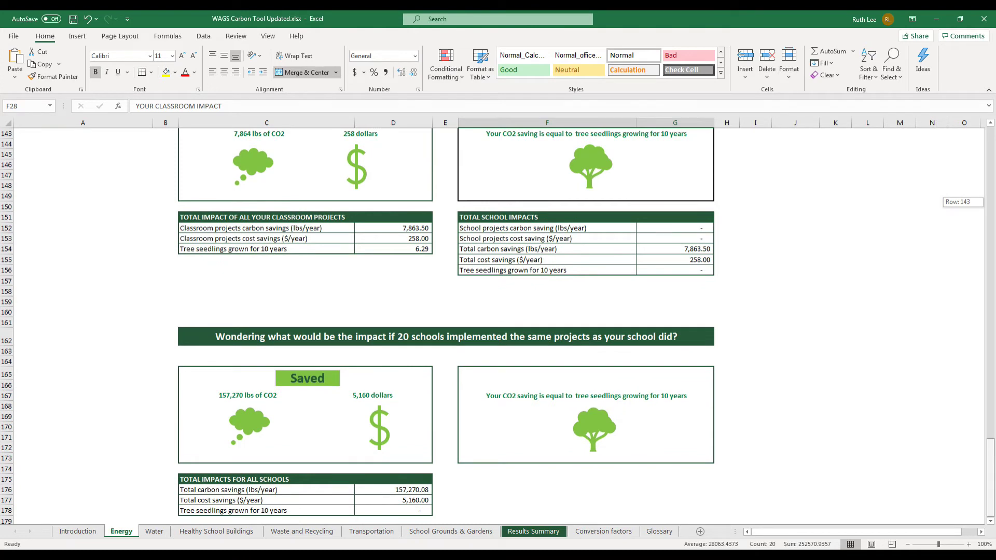
{"action": "left_click_drag", "start_coordinate": [993, 465], "coordinate": [993, 466]}
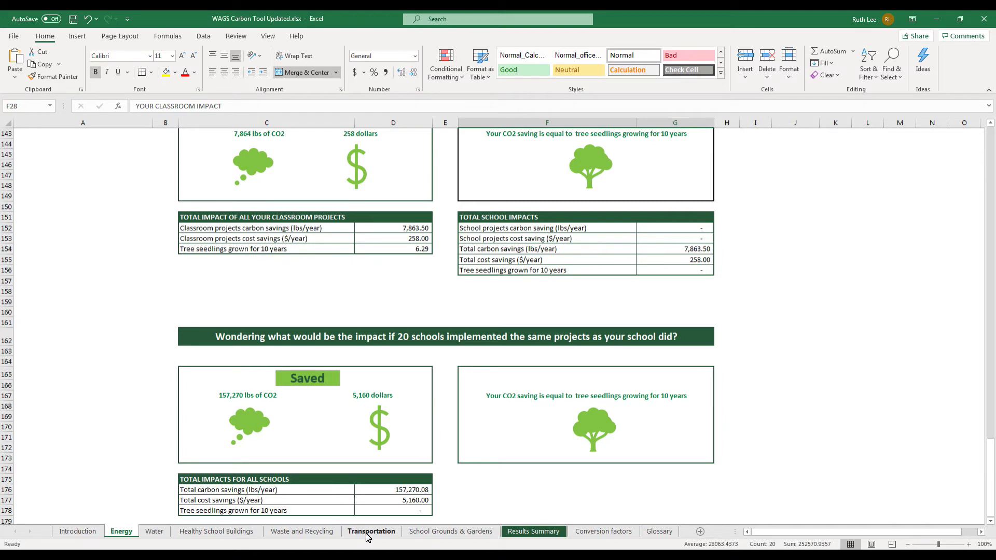
{"action": "left_click", "coordinate": [302, 532]}
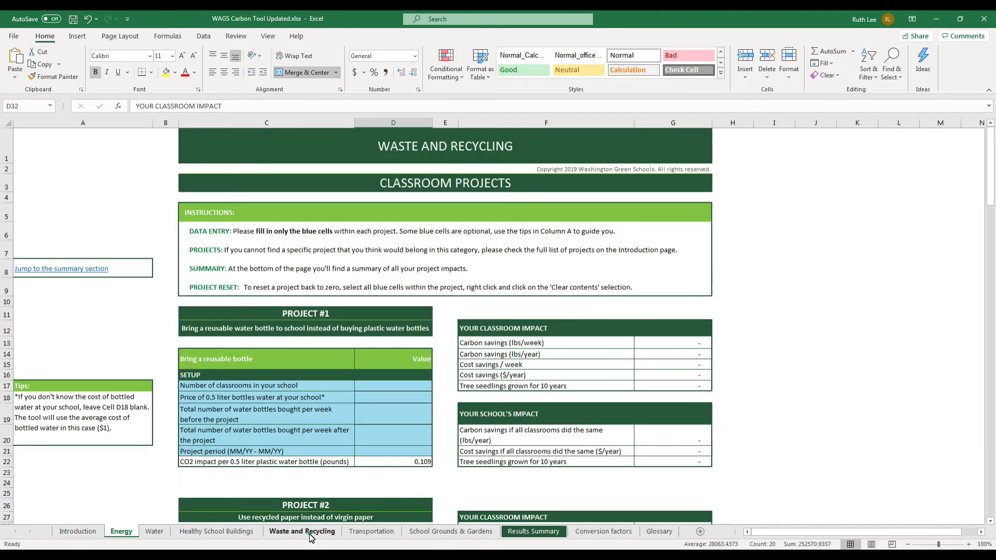
Enter 30 in D32, 100 in D33 and 09/19-10/19 in D34, then select the impact results.
{"action": "left_click_drag", "start_coordinate": [991, 156], "coordinate": [992, 203]}
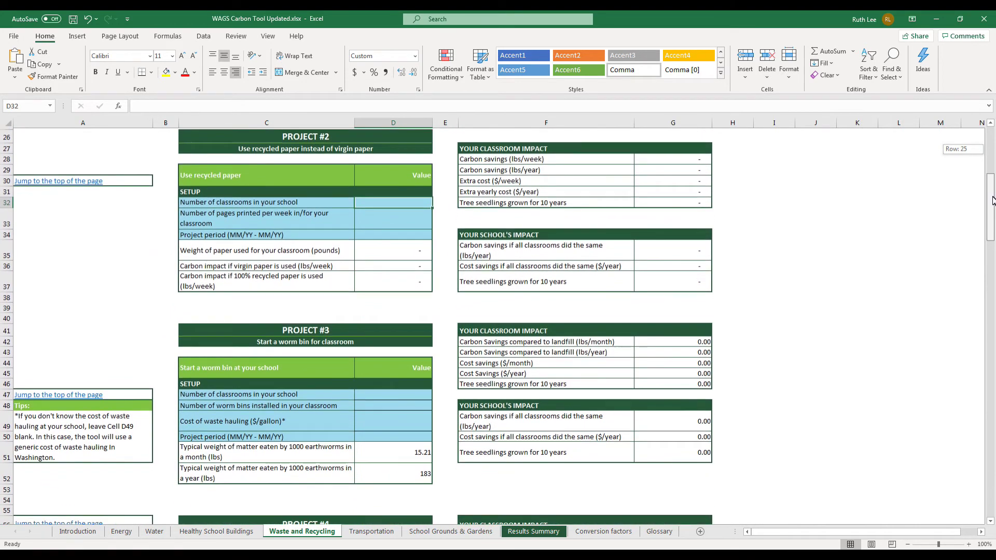
{"action": "left_click", "coordinate": [412, 203]}
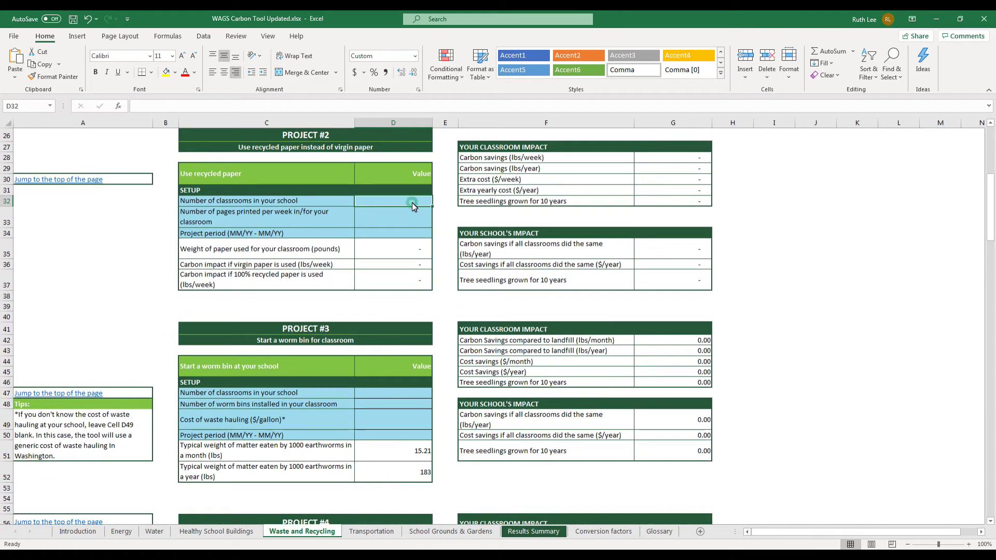
{"action": "type", "text": "30"}
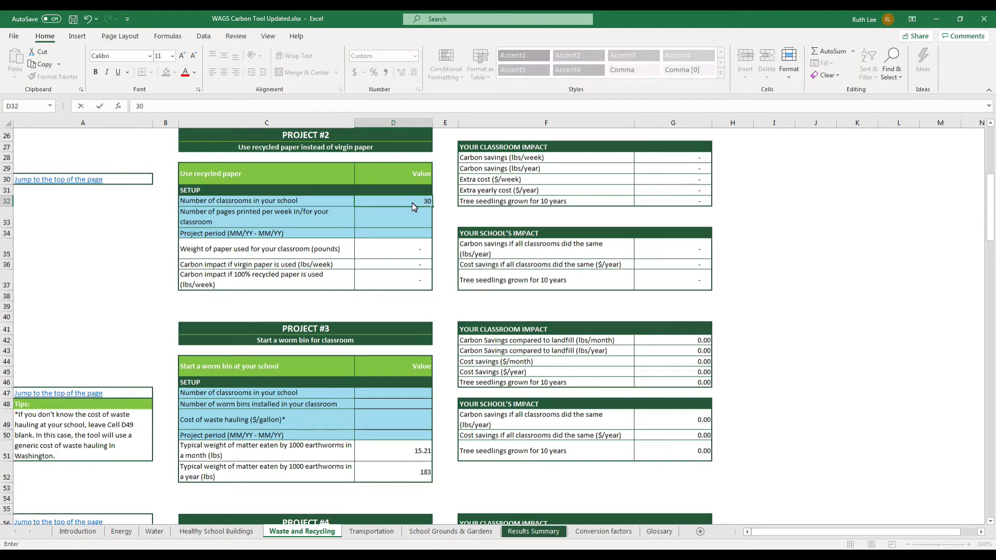
{"action": "key", "text": "Return"}
{"action": "type", "text": "100"}
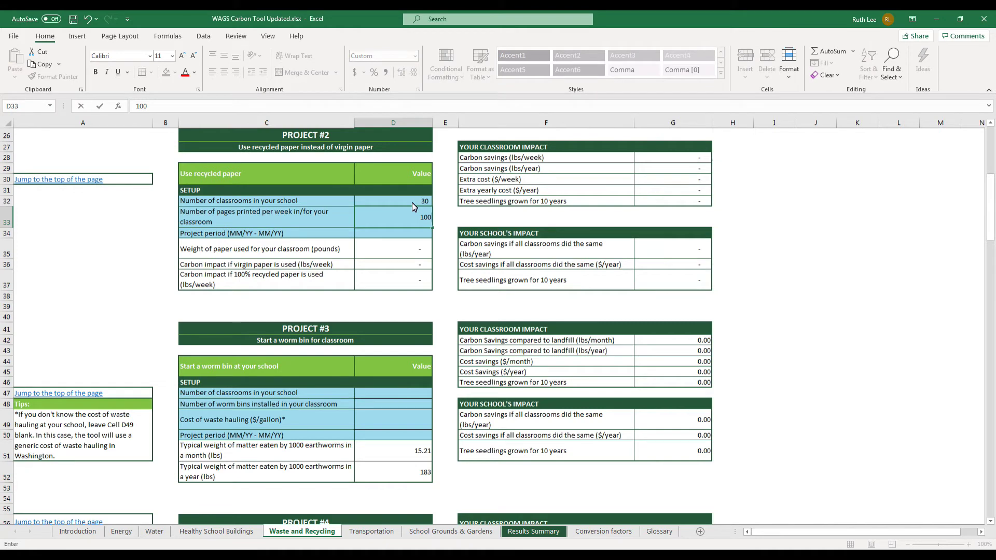
{"action": "key", "text": "Return"}
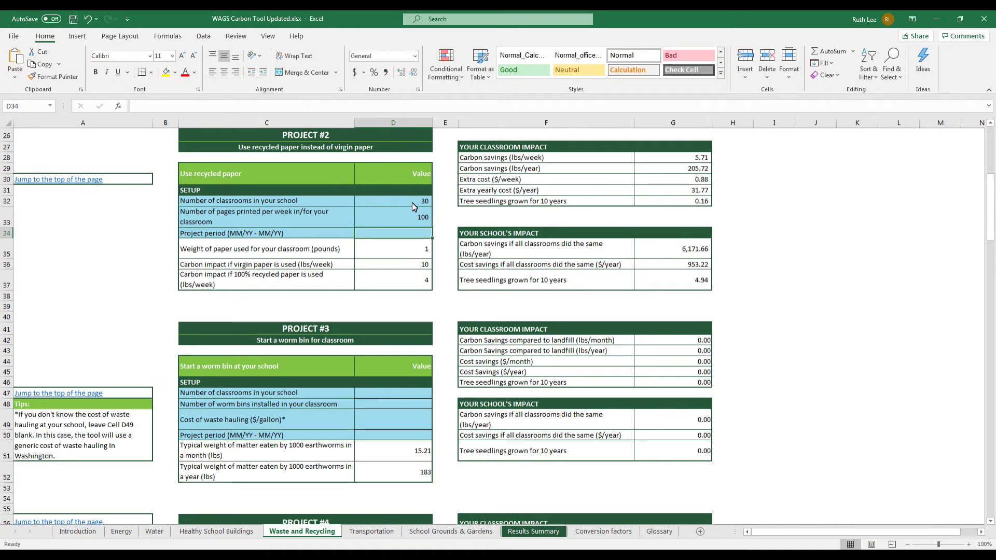
{"action": "type", "text": "09"}
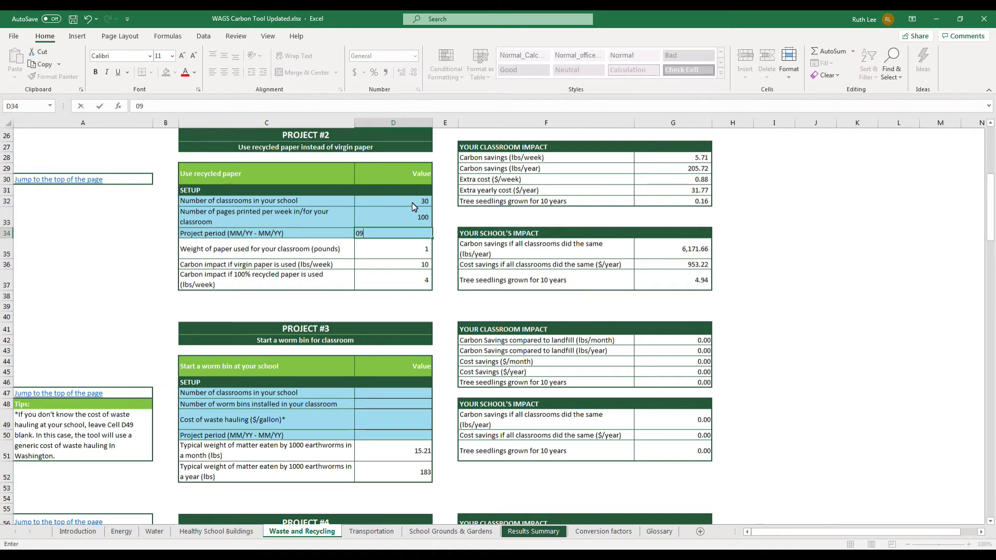
{"action": "type", "text": "/19-10/19"}
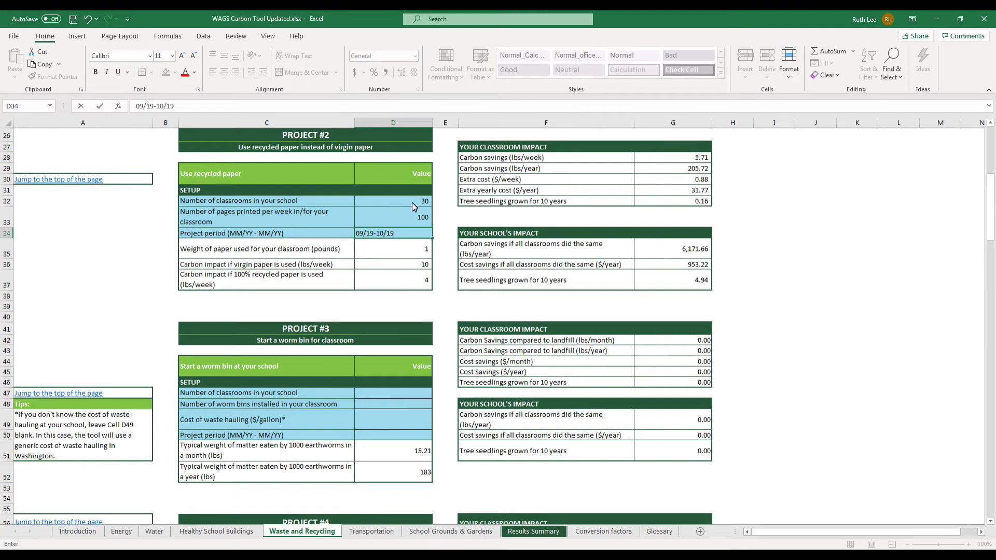
{"action": "key", "text": "Return"}
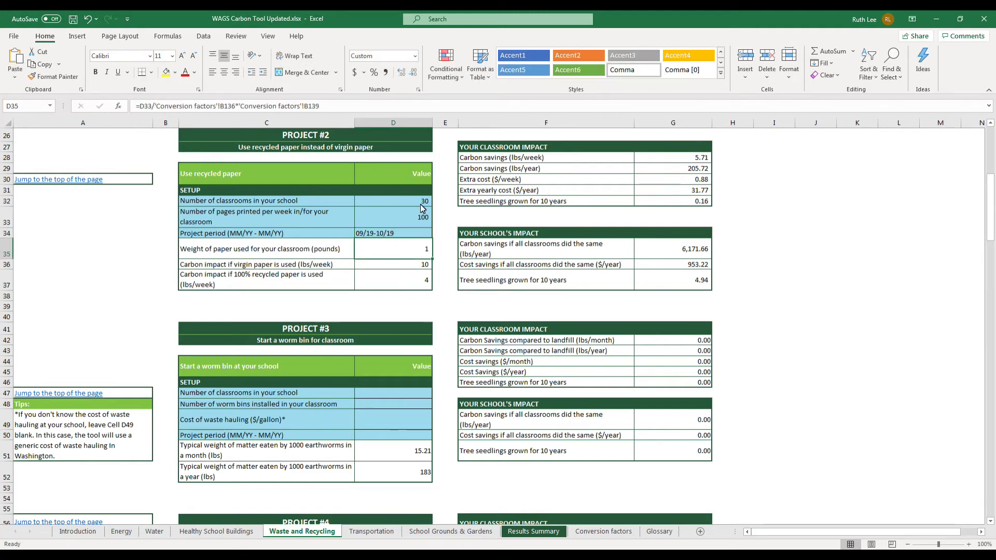
{"action": "left_click_drag", "start_coordinate": [467, 147], "coordinate": [682, 283]}
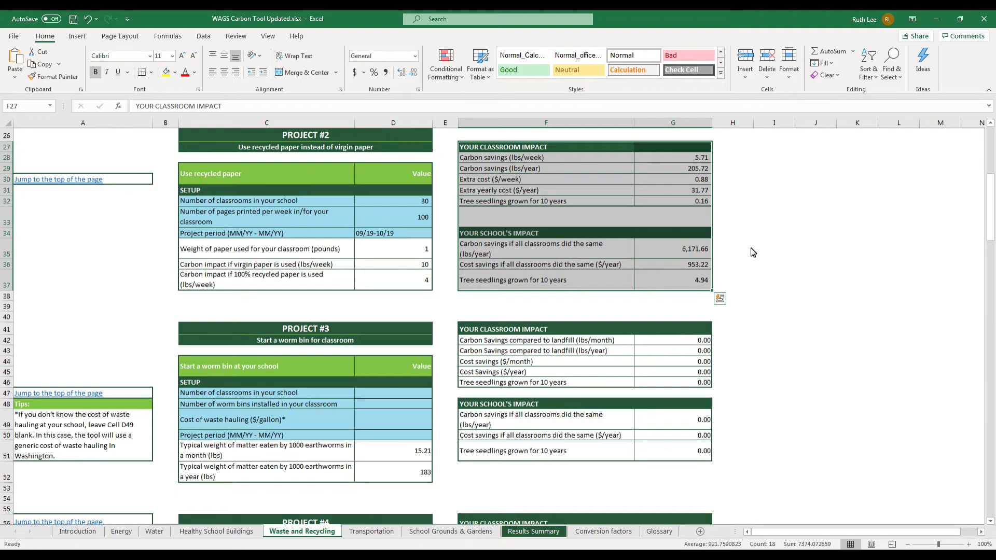
Review the Waste summary, then view Results Summary's Total School Impacts: 8,069.23 lbs/year, $226.23 saved.
{"action": "left_click_drag", "start_coordinate": [991, 199], "coordinate": [993, 468]}
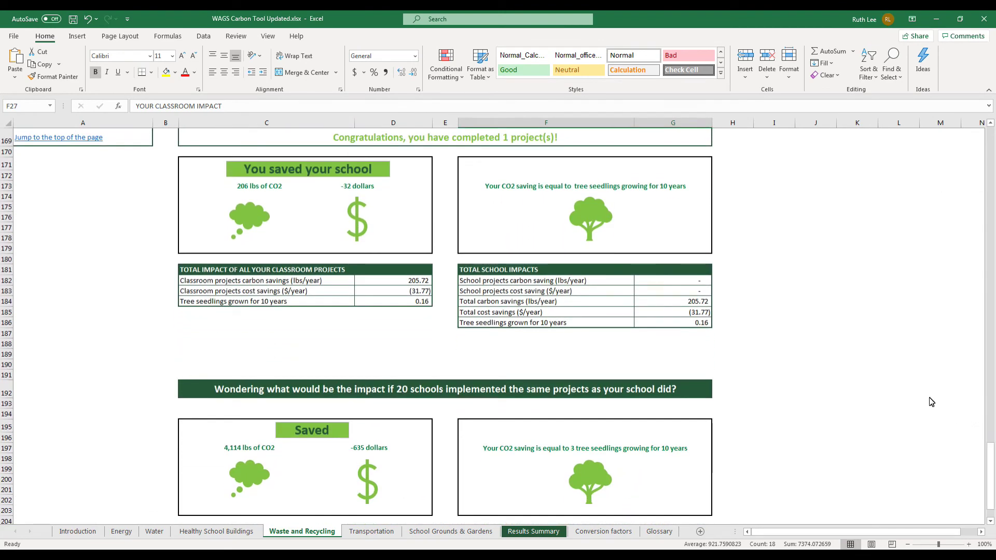
{"action": "left_click", "coordinate": [539, 536]}
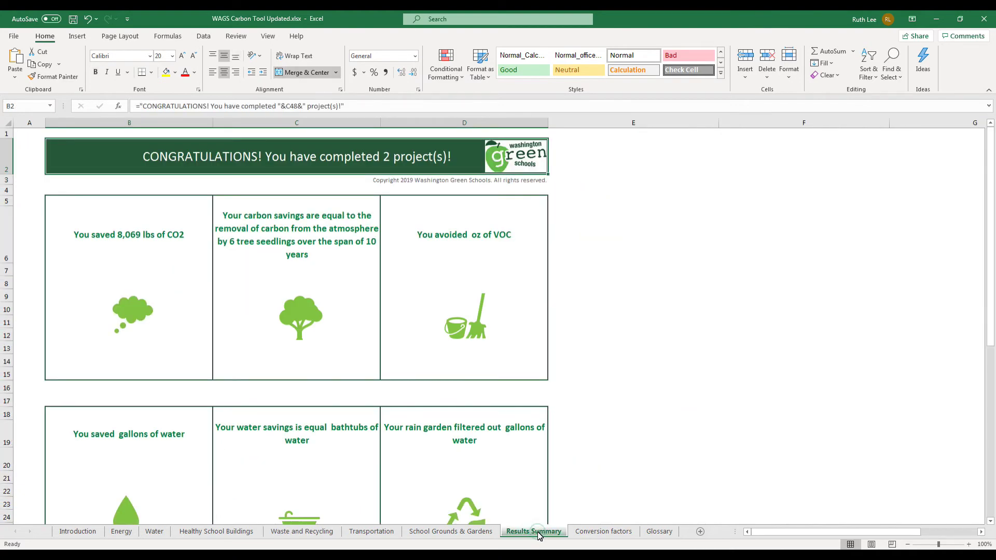
{"action": "left_click_drag", "start_coordinate": [991, 181], "coordinate": [991, 379]}
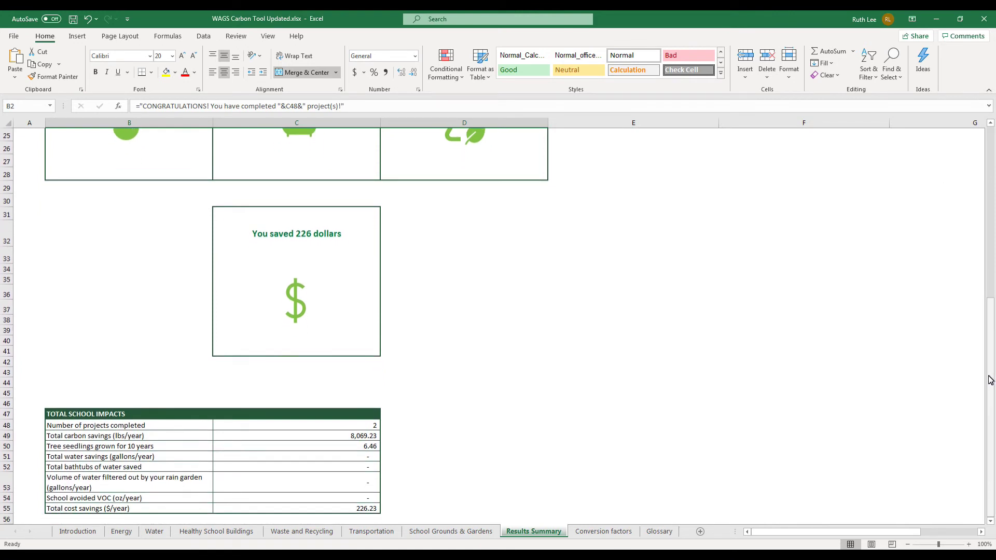